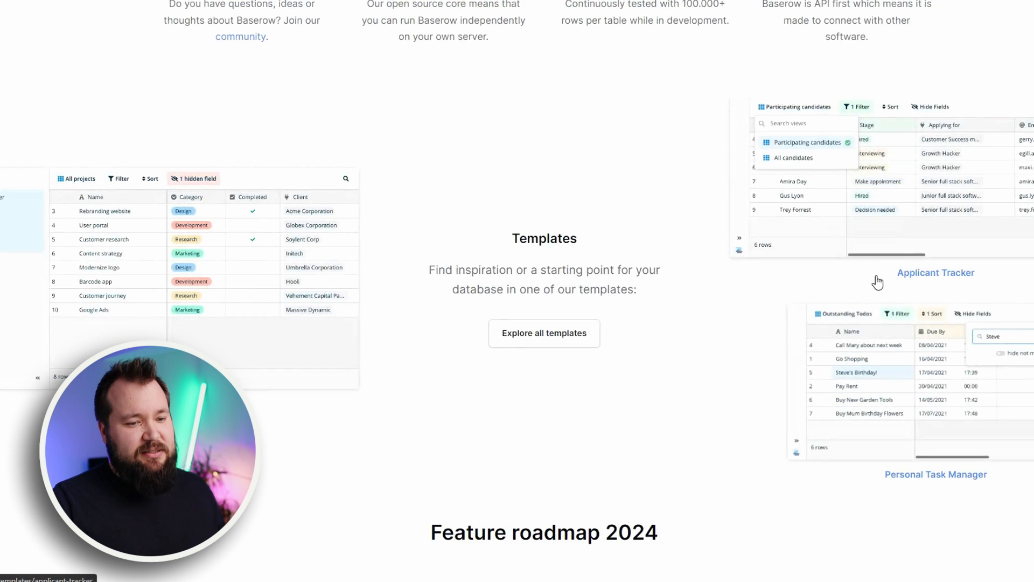
# Step: Look through the Baserow homepage, including the templates section and the 2024 feature roadmap
pyautogui.scroll(-3, 939, 353)
pyautogui.scroll(-2, 876, 243)
pyautogui.scroll(-20, 873, 239)
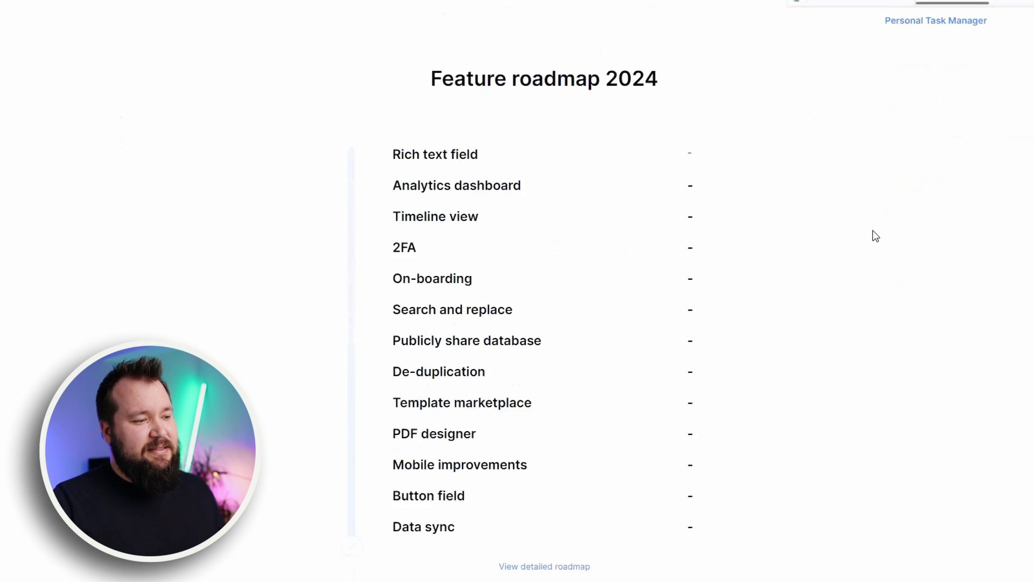
pyautogui.scroll(-8, 877, 235)
pyautogui.scroll(20, 875, 233)
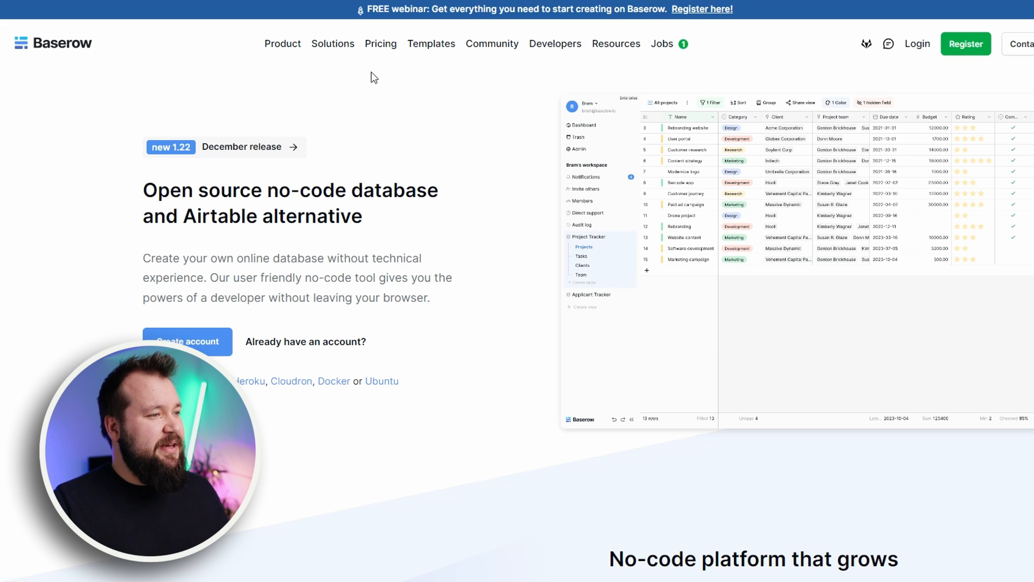
# Step: Open Baserow's pricing page and examine the prices of the hosted Free, Premium and Advanced plans
pyautogui.click(382, 44)
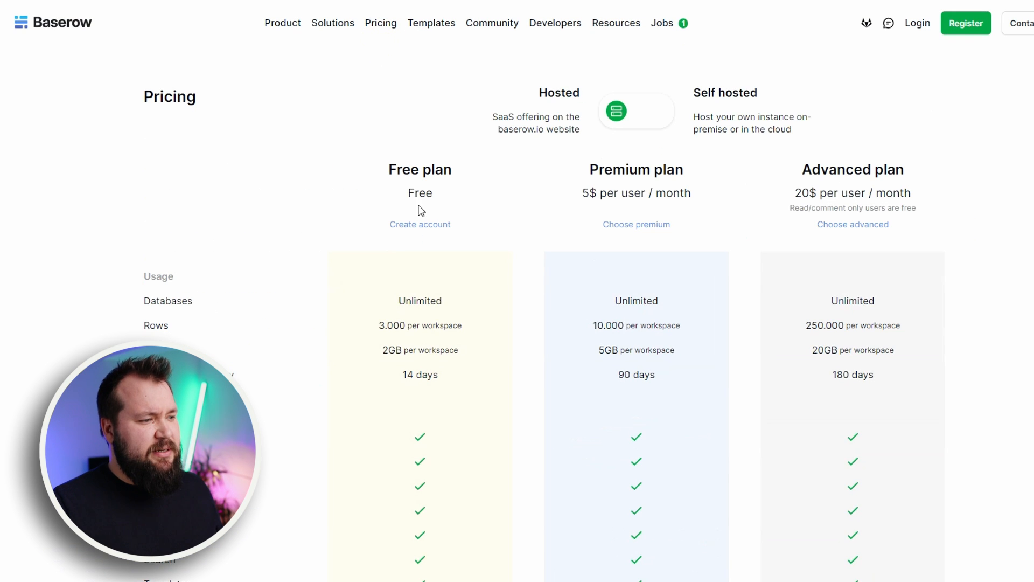
pyautogui.moveTo(395, 173); pyautogui.dragTo(612, 169)
pyautogui.click(677, 188)
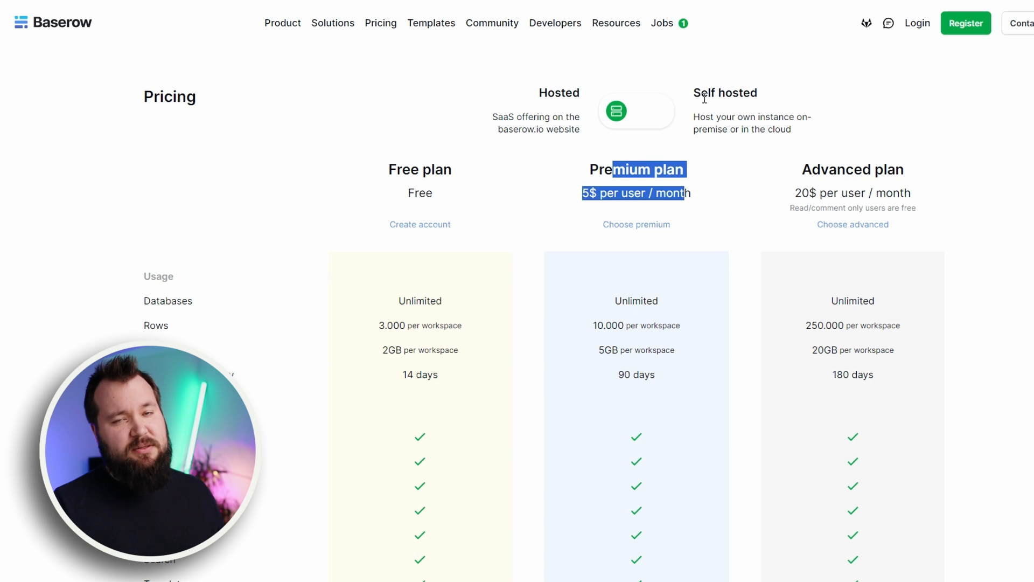
pyautogui.moveTo(836, 170); pyautogui.dragTo(930, 198)
pyautogui.click(932, 200)
pyautogui.moveTo(807, 168); pyautogui.dragTo(878, 191)
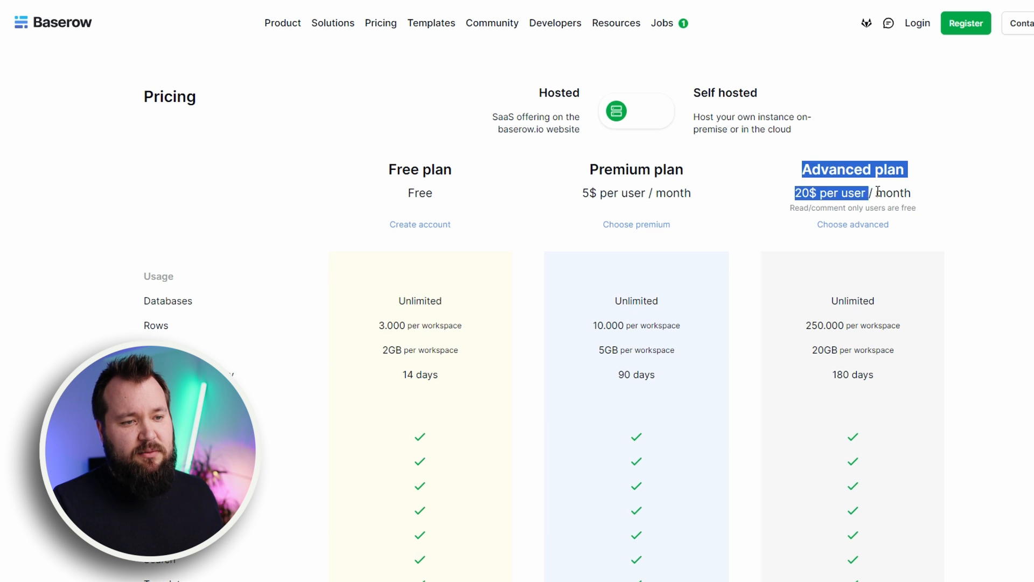
pyautogui.click(814, 192)
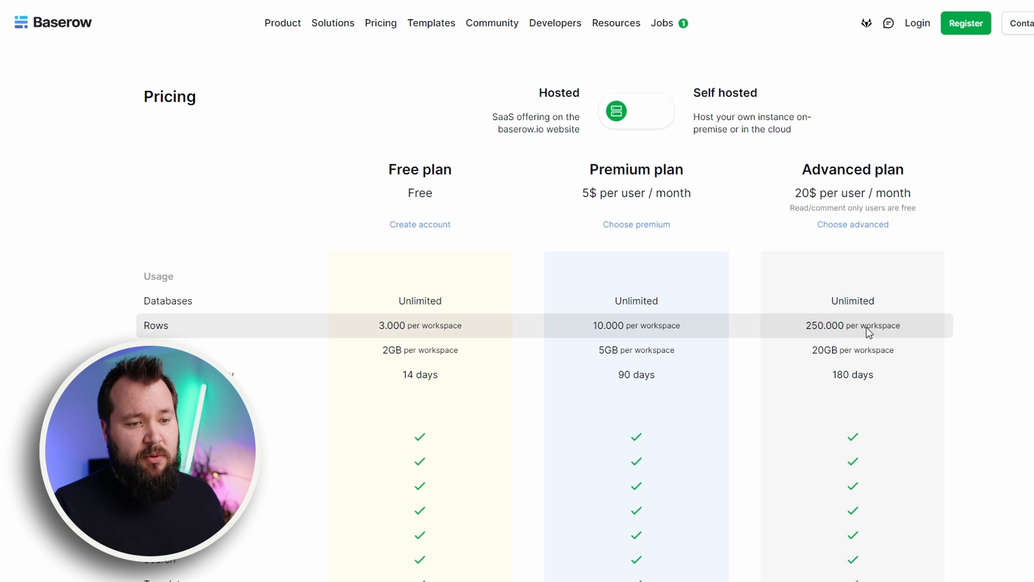
pyautogui.moveTo(778, 196); pyautogui.dragTo(889, 205)
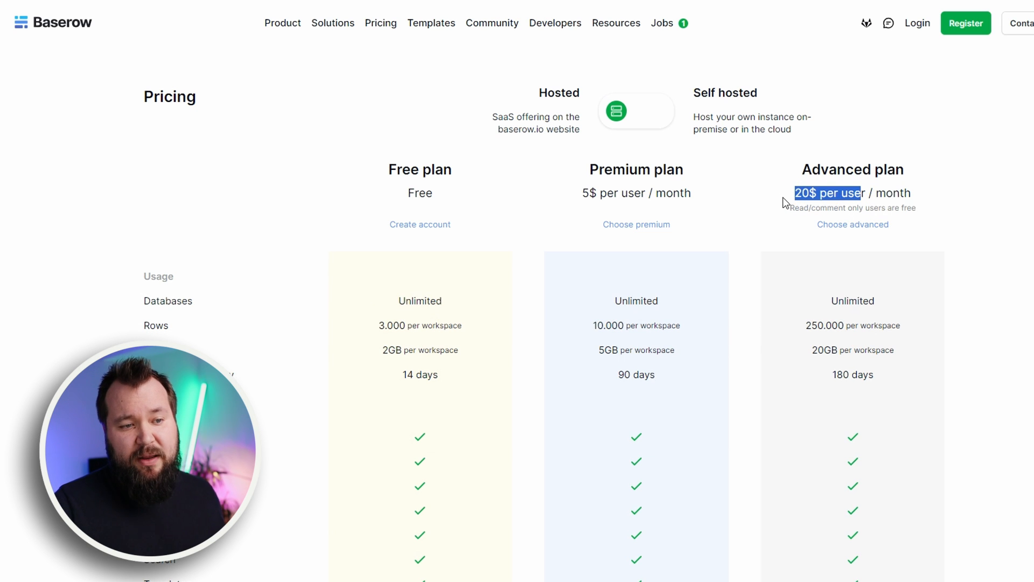
pyautogui.click(861, 193)
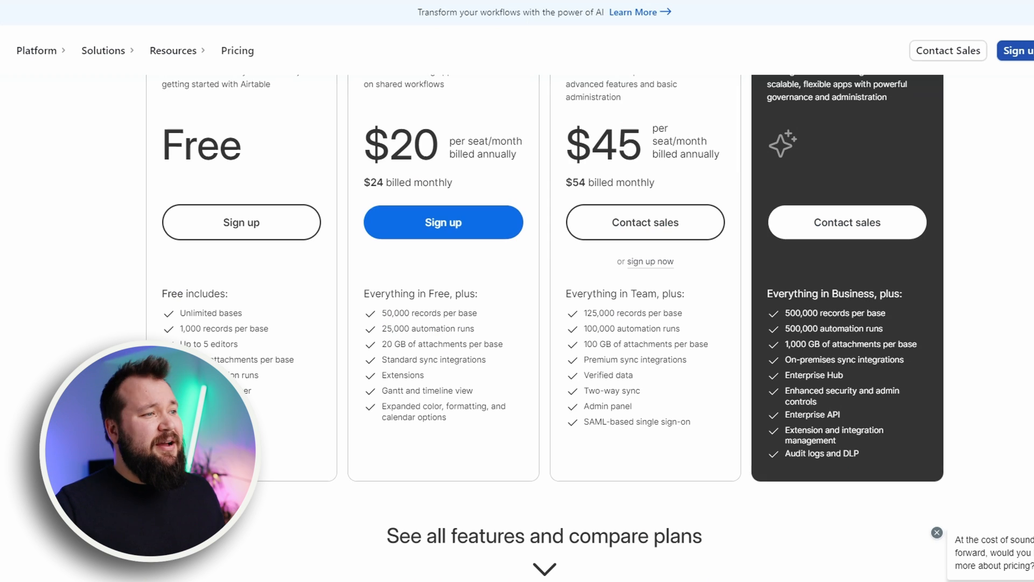
# Step: Examine Airtable's plan pricing and compare it with the plans on Baserow's pricing page
pyautogui.scroll(4, 361, 243)
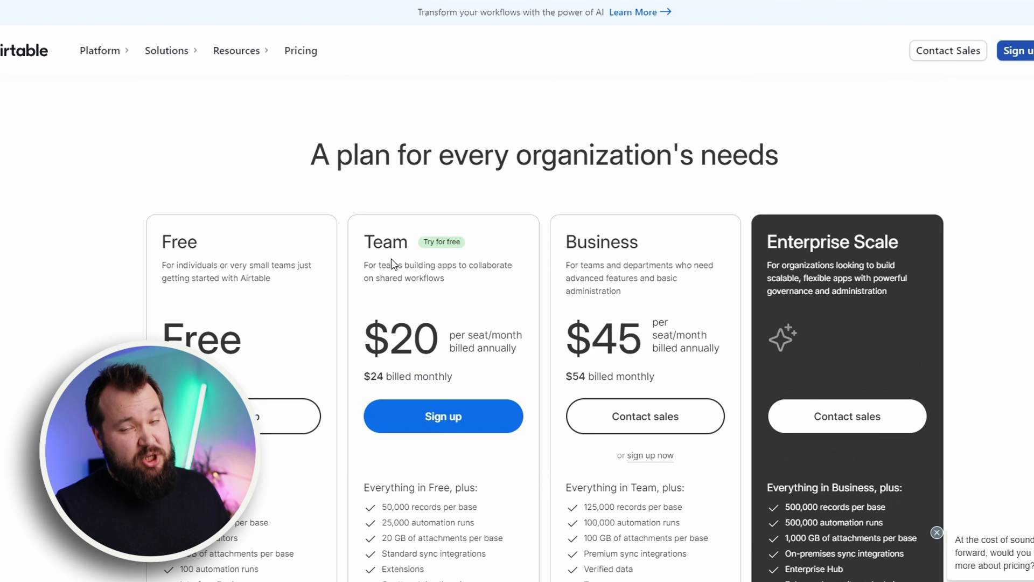
pyautogui.scroll(-3, 527, 301)
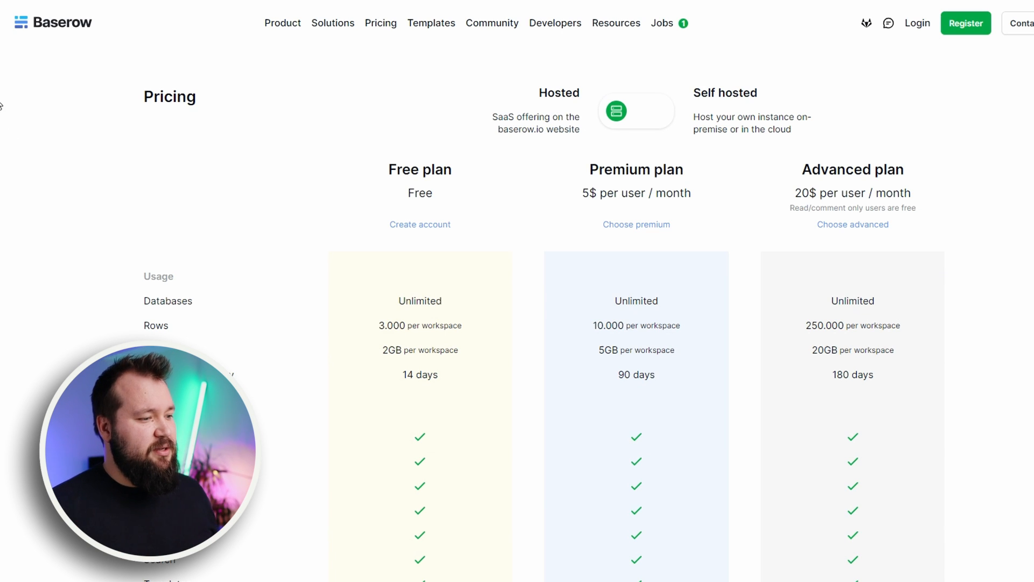
pyautogui.scroll(-4, 245, 132)
pyautogui.scroll(4, 745, 219)
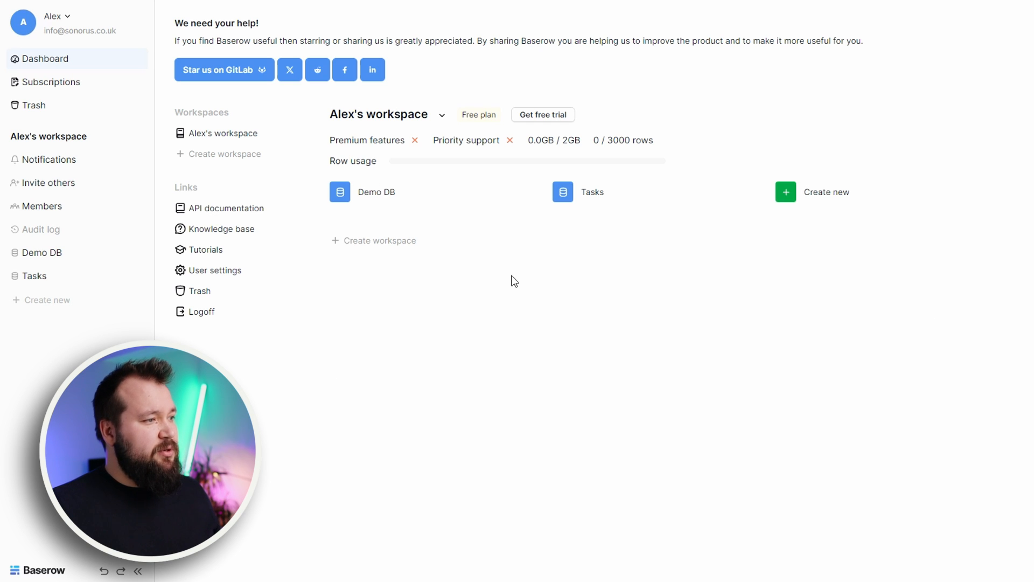
# Step: Look over the Companies and Contacts tables of the Demo DB database and the view types they offer
pyautogui.click(64, 254)
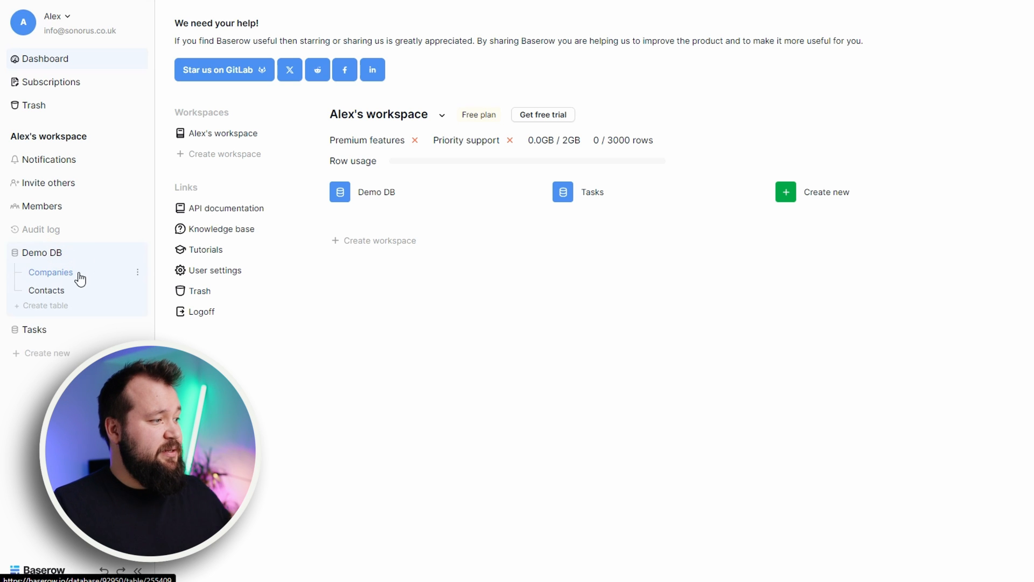
pyautogui.click(69, 290)
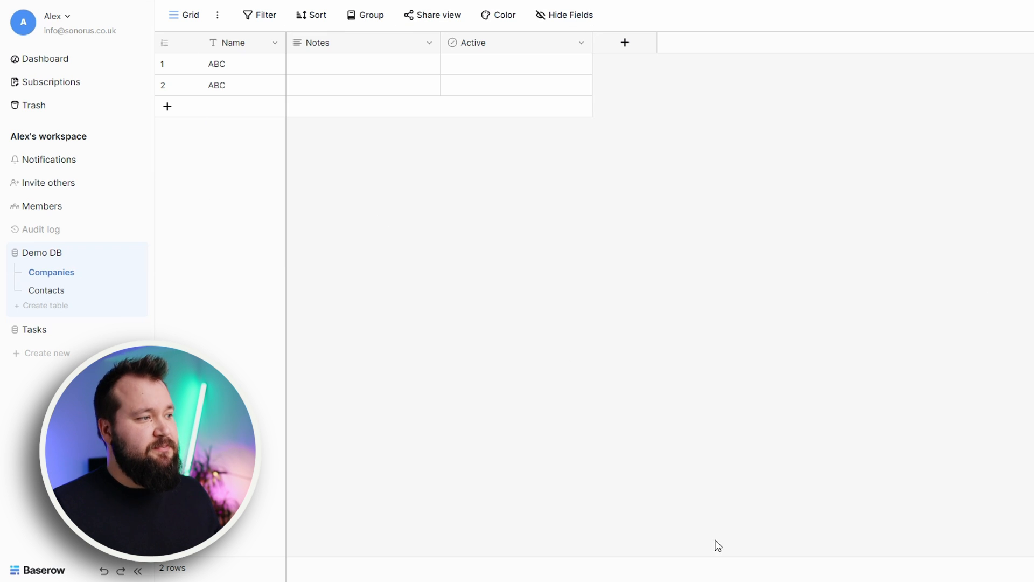
pyautogui.click(167, 15)
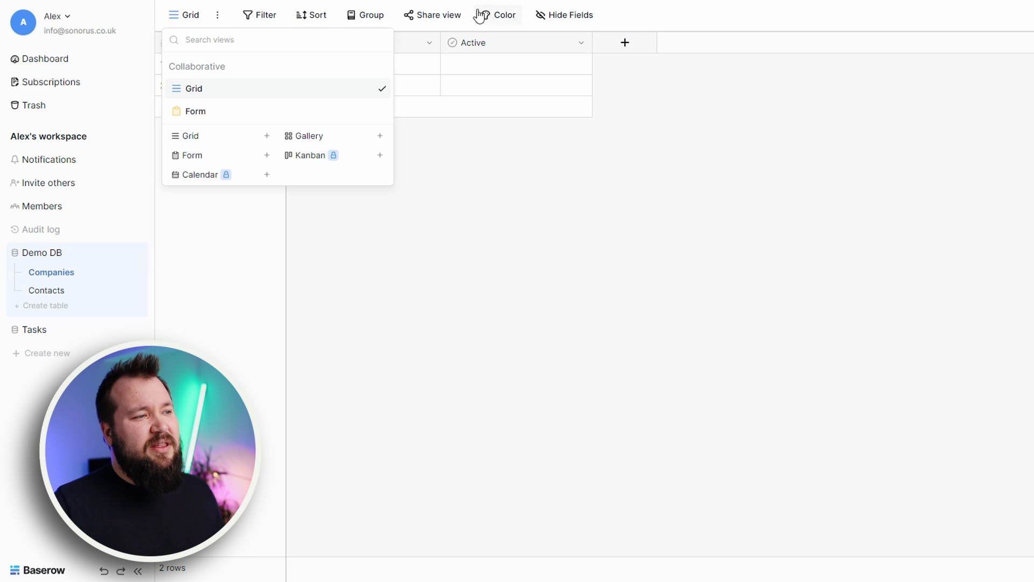
pyautogui.click(582, 178)
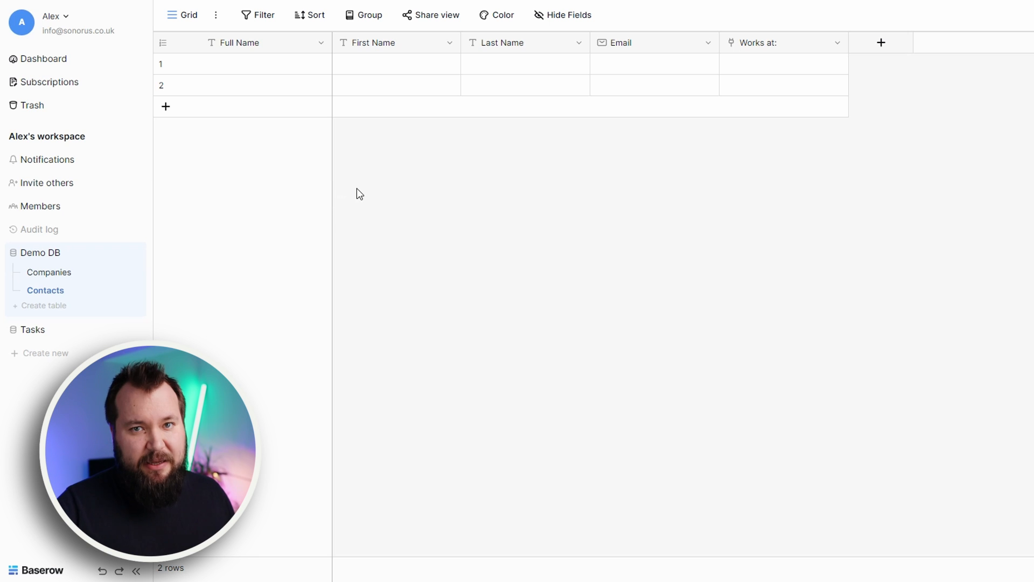
pyautogui.click(41, 159)
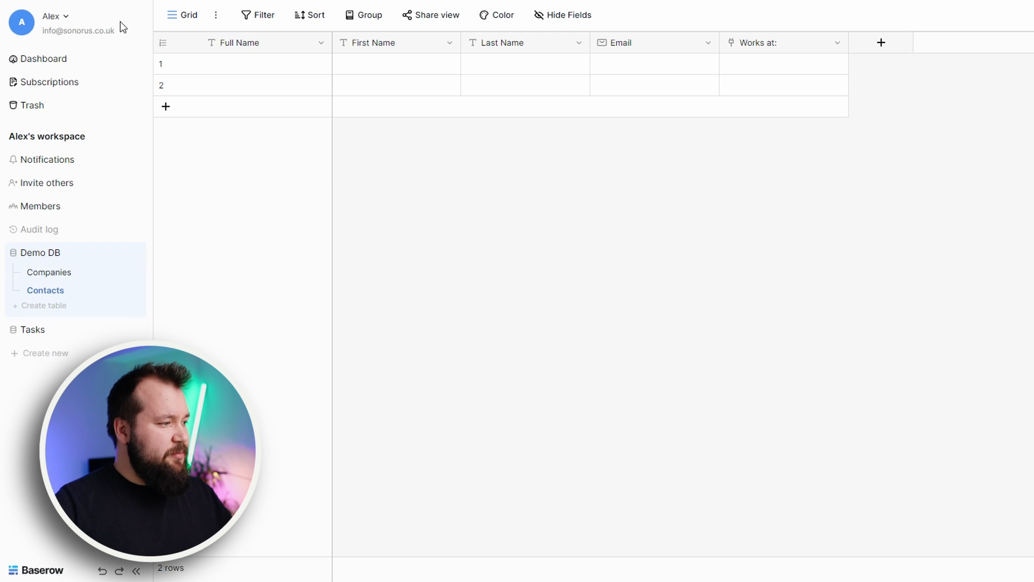
# Step: Create a new empty table named Interactions in the Demo DB database
pyautogui.click(45, 307)
pyautogui.doubleClick(486, 253)
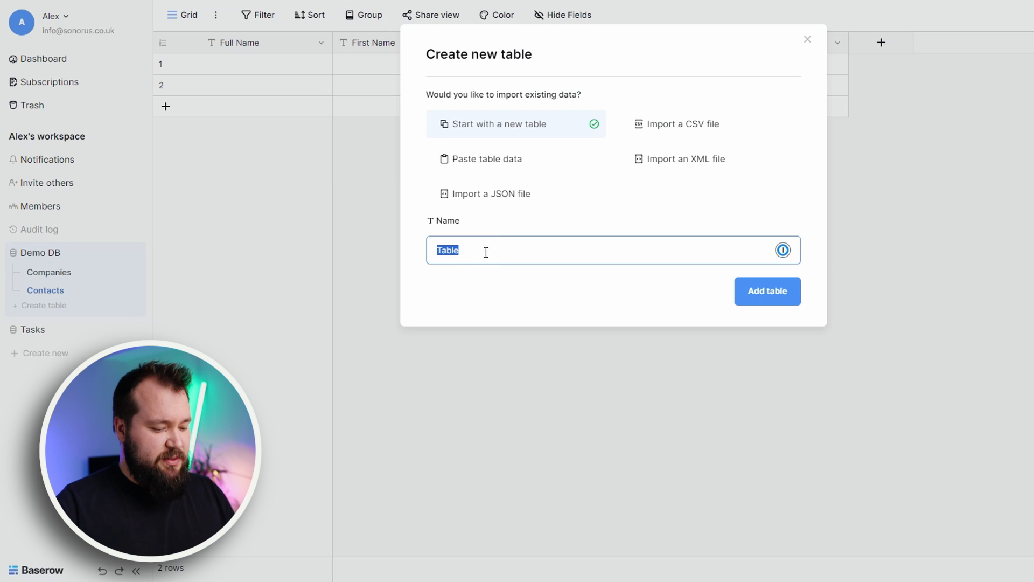
pyautogui.write('Interactions')
pyautogui.press('Return')
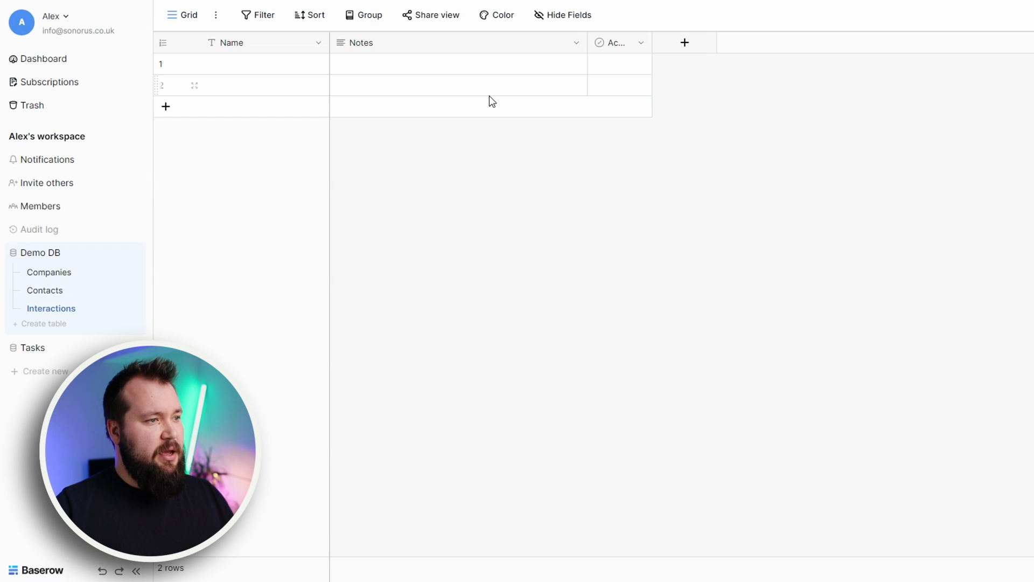
# Step: Add a Date field named "Interaction Date" with the European date format to the Interactions table
pyautogui.click(685, 42)
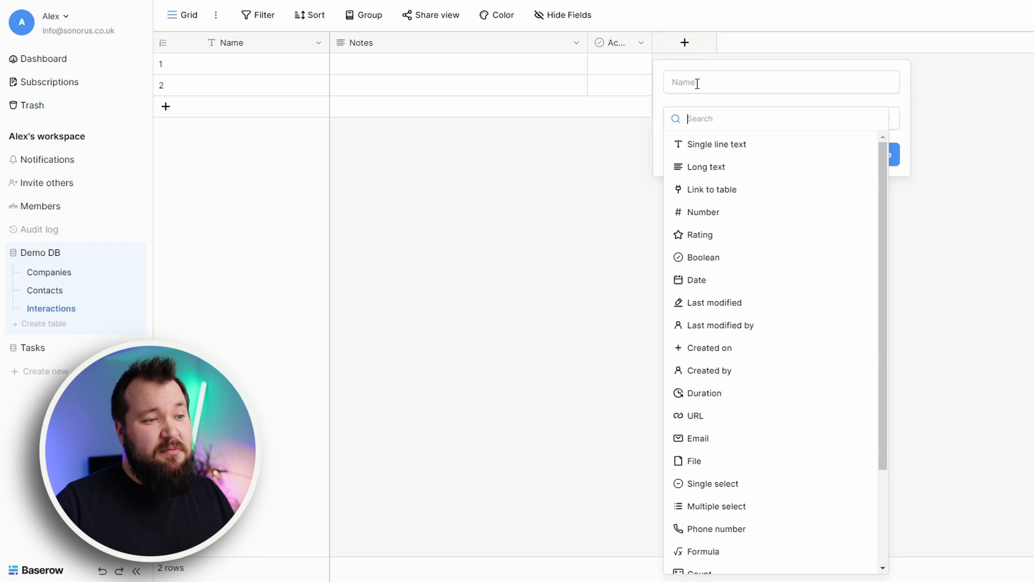
pyautogui.click(714, 81)
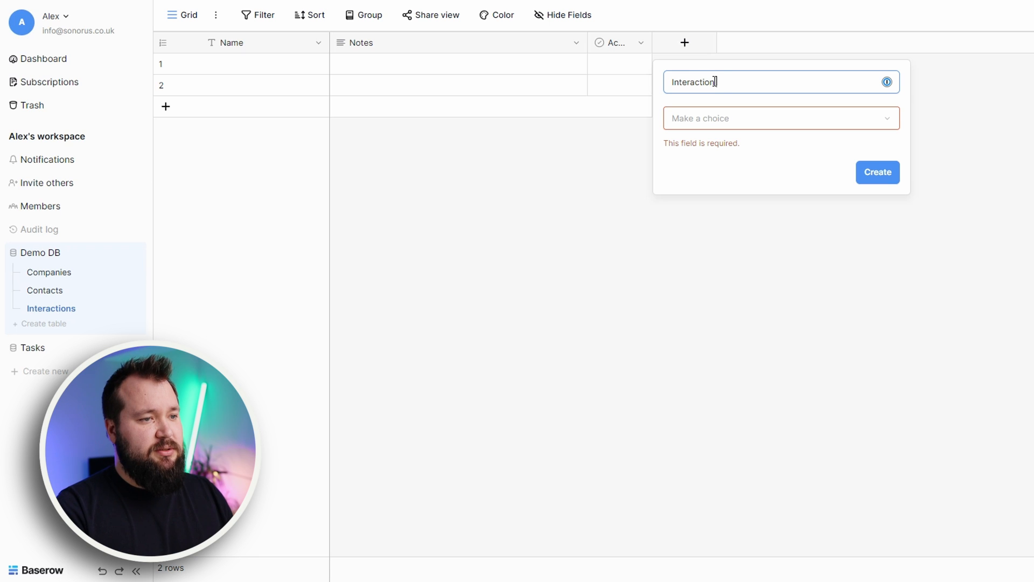
pyautogui.write('Interaction Date')
pyautogui.click(727, 118)
pyautogui.write('date')
pyautogui.click(736, 148)
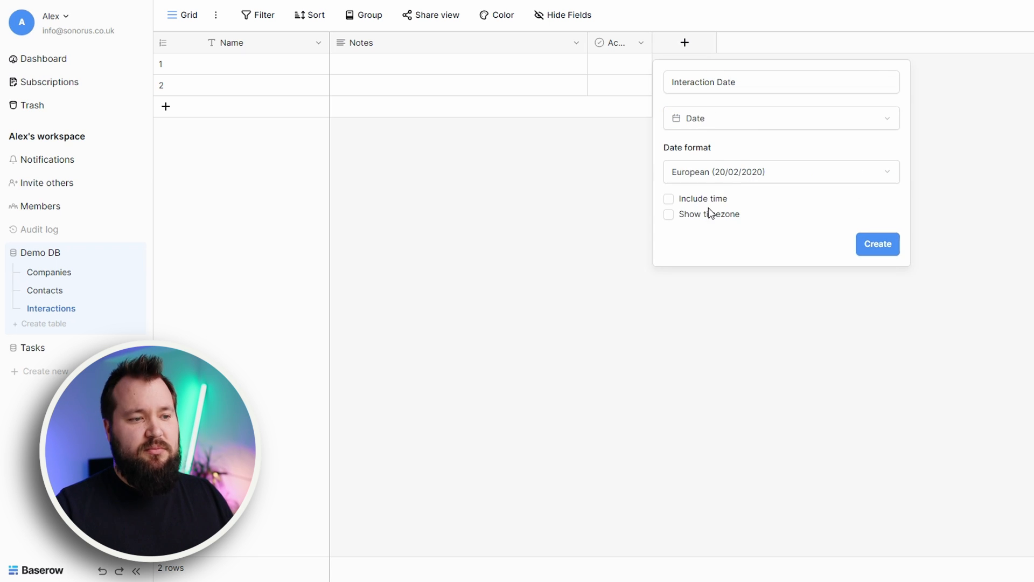
pyautogui.click(868, 245)
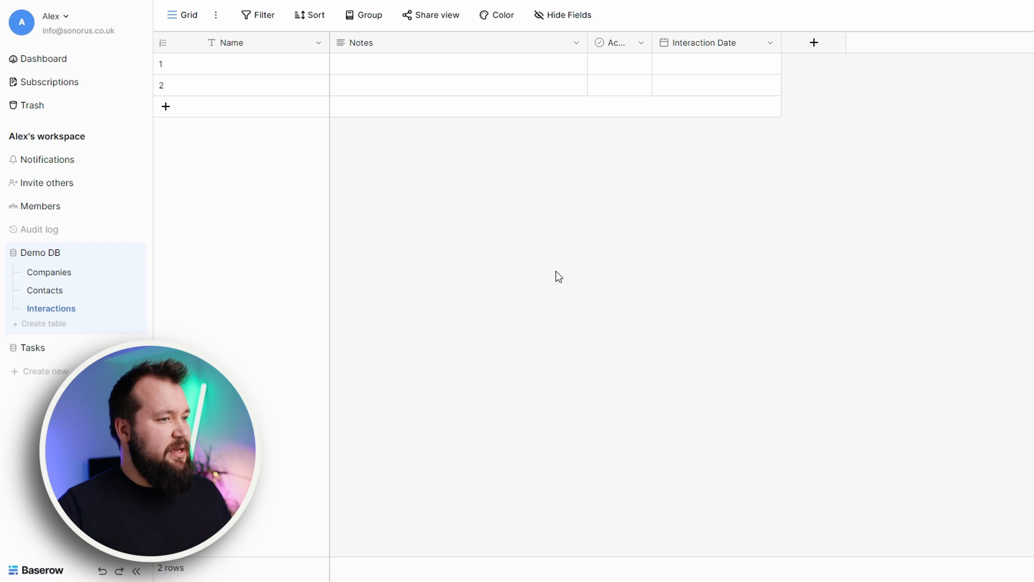
# Step: Look at the Companies and Contacts tables and expand the Tasks database to view its table
pyautogui.click(68, 273)
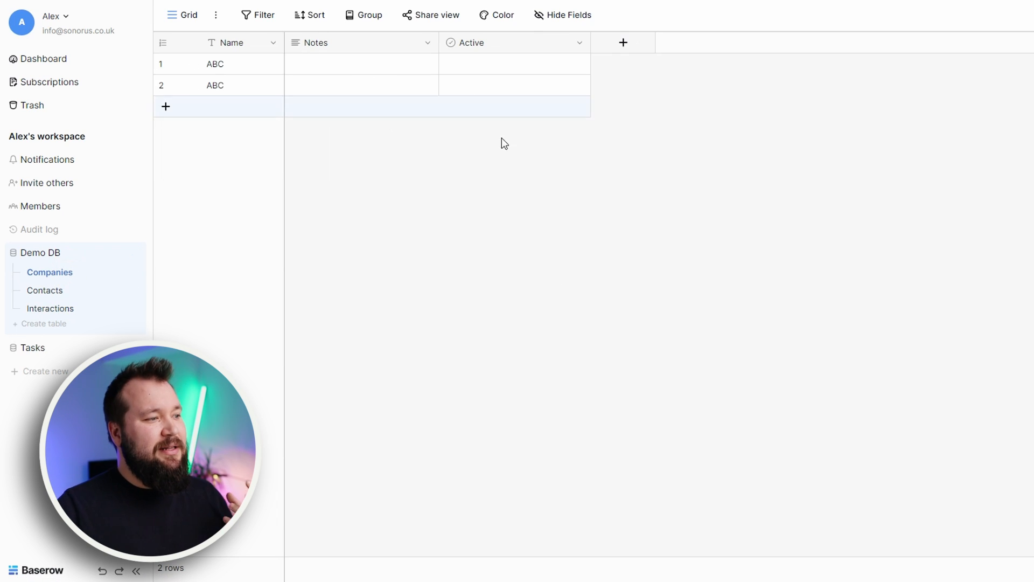
pyautogui.click(83, 279)
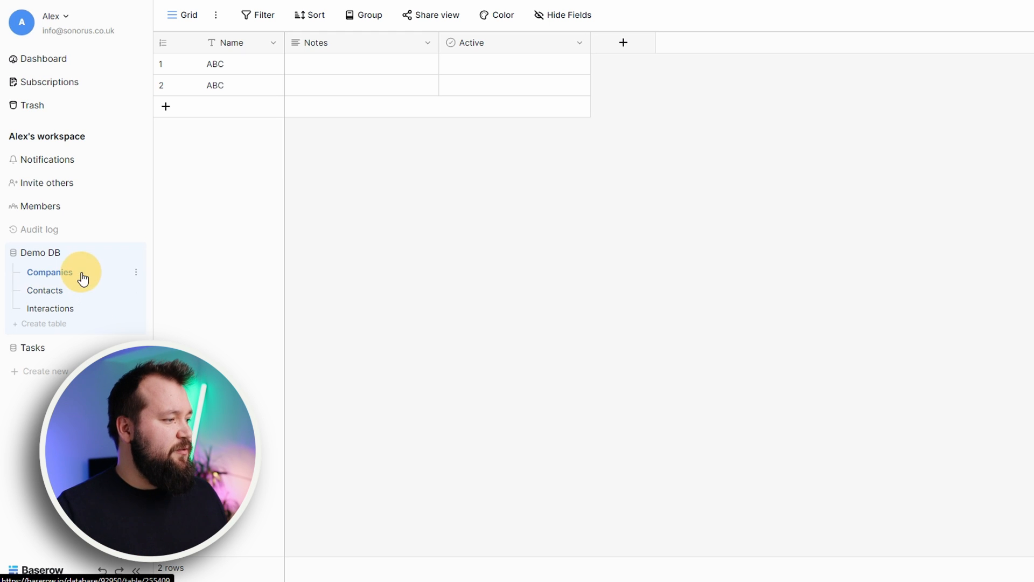
pyautogui.click(58, 292)
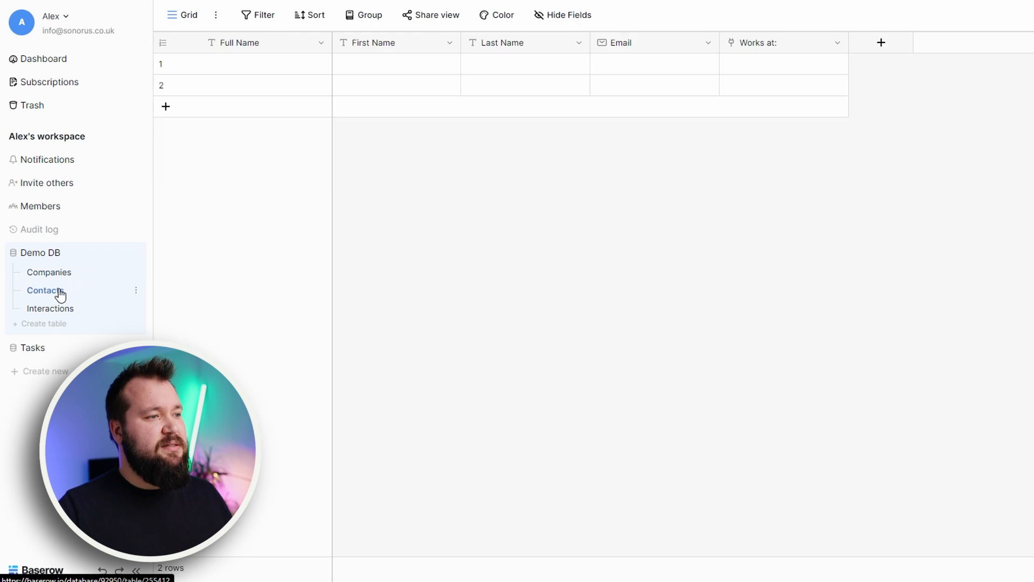
pyautogui.click(45, 348)
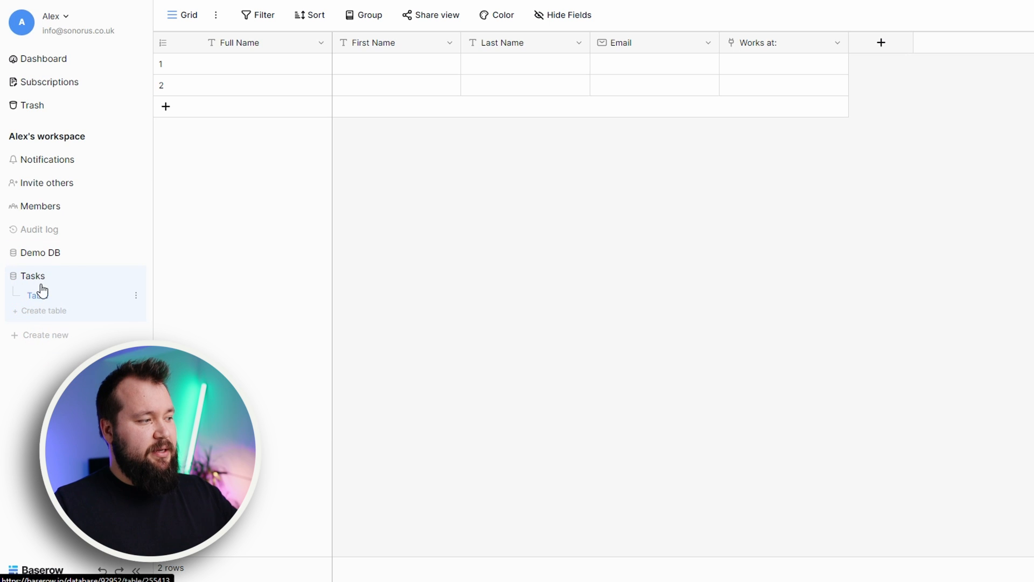
# Step: Try to add a Link to table field named "Related Tasks" to the Contacts table in Demo DB
pyautogui.click(40, 252)
pyautogui.click(874, 41)
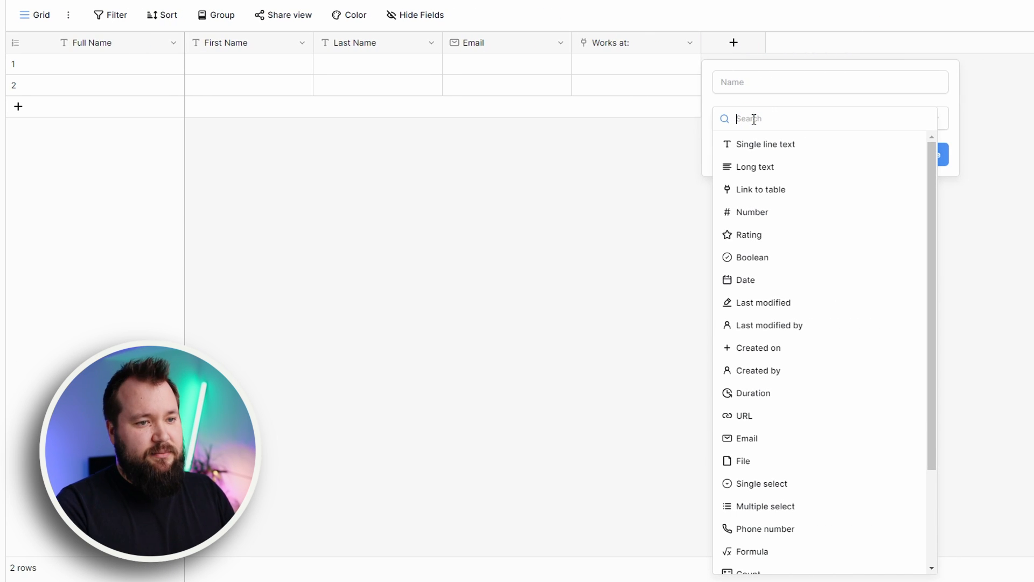
pyautogui.click(755, 88)
pyautogui.write('Related Tasks')
pyautogui.press('Tab')
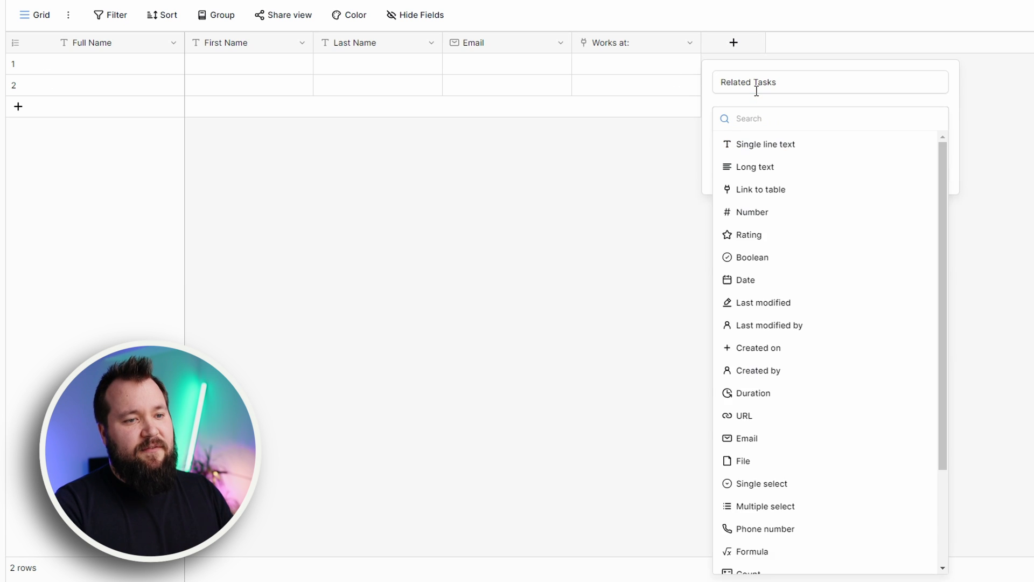
pyautogui.write('link')
pyautogui.click(761, 142)
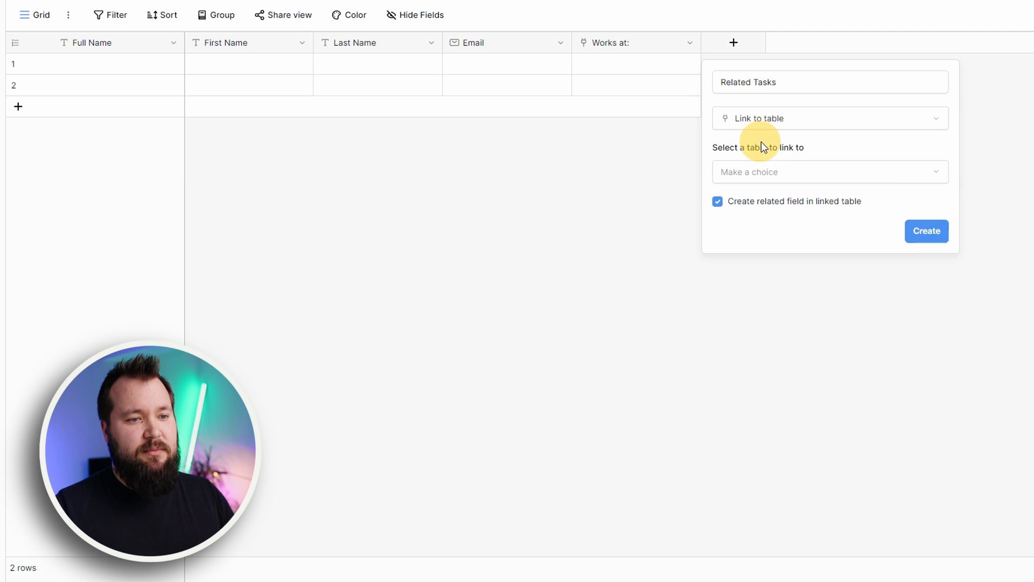
pyautogui.click(776, 172)
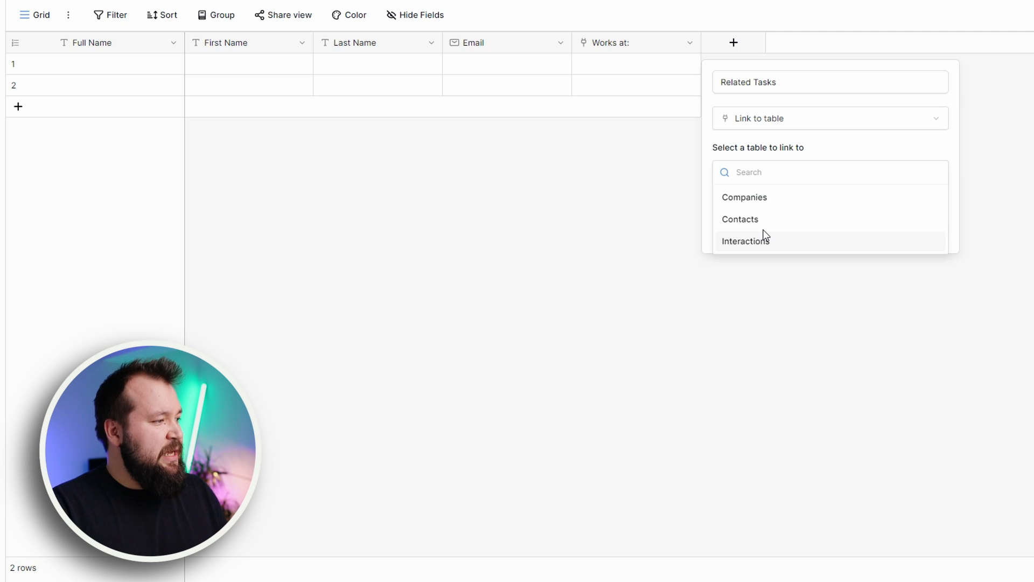
pyautogui.click(340, 290)
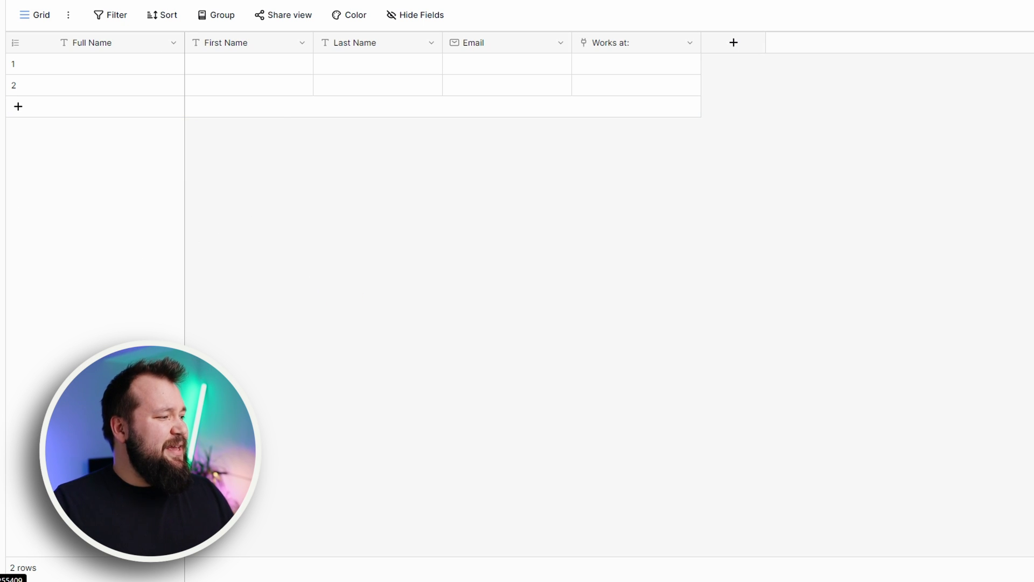
# Step: Adjust the width of the Full Name column in the Contacts table
pyautogui.moveTo(6, 267); pyautogui.dragTo(0, 267)
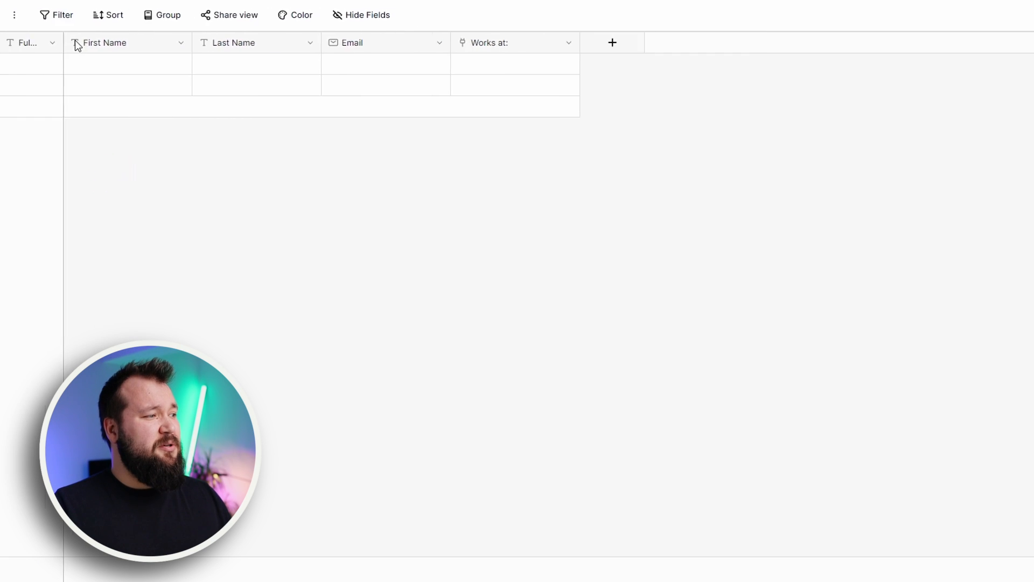
pyautogui.moveTo(139, 42); pyautogui.dragTo(190, 42)
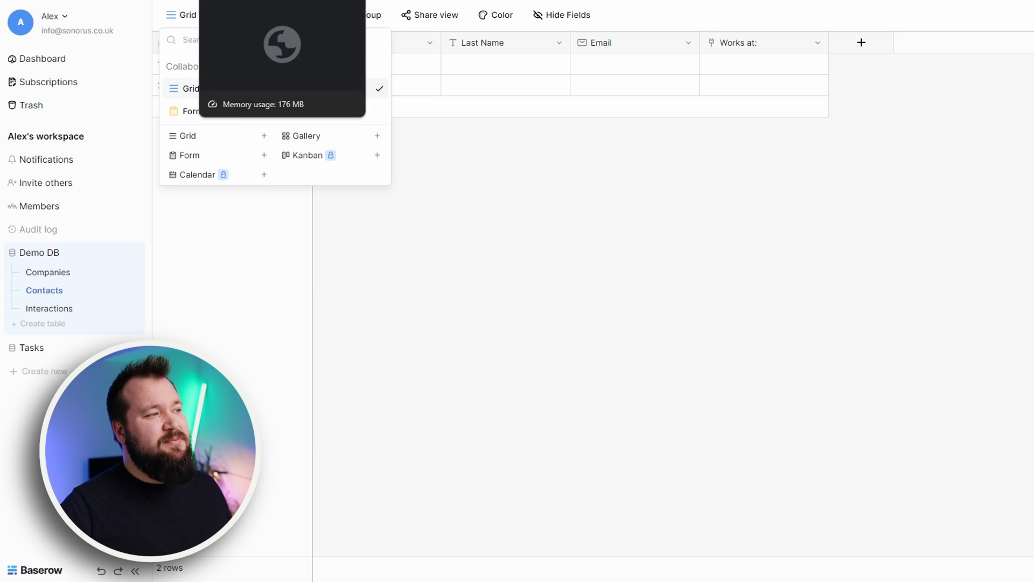
# Step: Create a collaborative form view named "Form 2" for the Contacts table
pyautogui.click(253, 0)
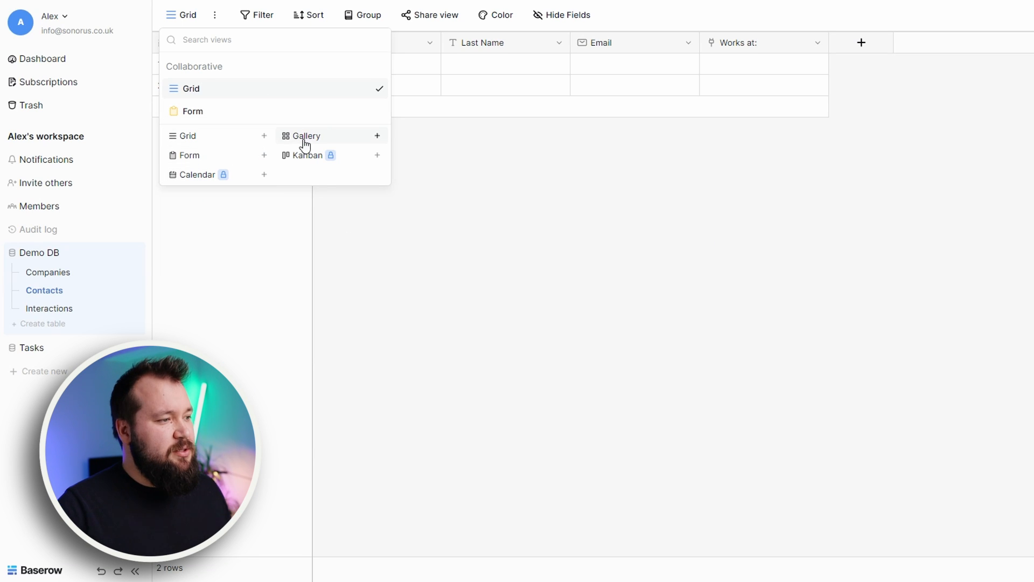
pyautogui.click(236, 158)
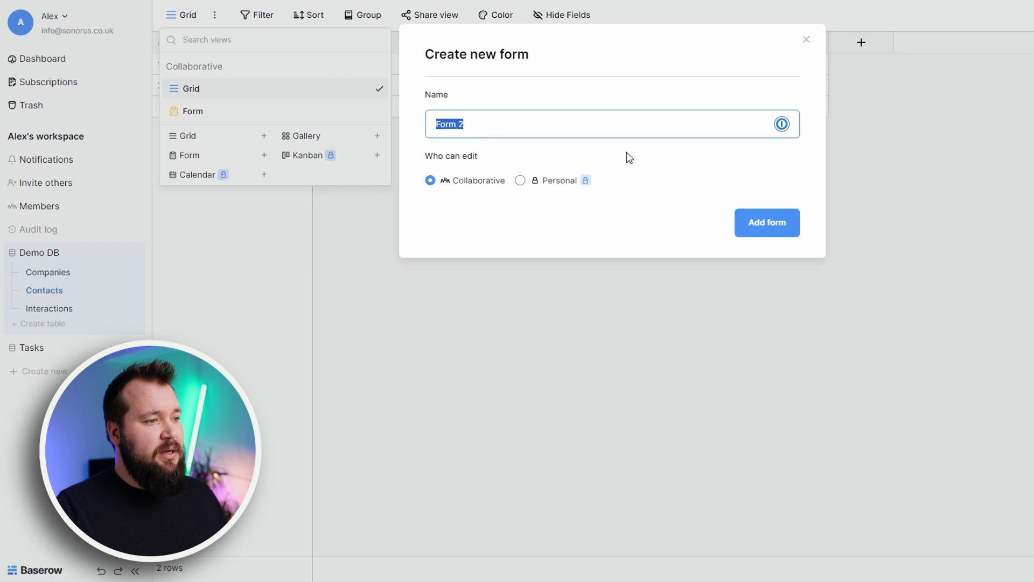
pyautogui.click(759, 227)
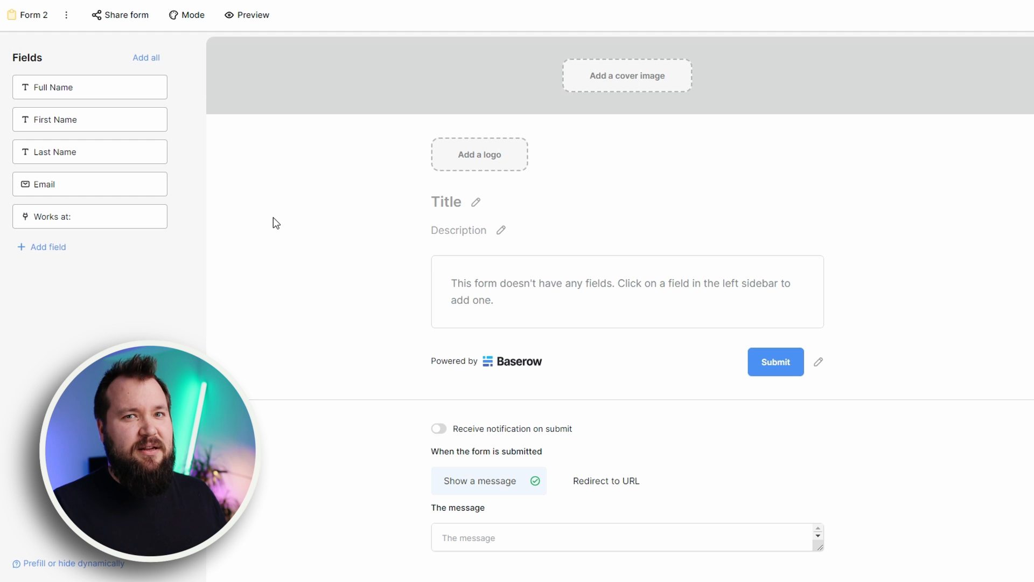
# Step: Check the available form modes, then add the Full Name field to the form
pyautogui.click(197, 21)
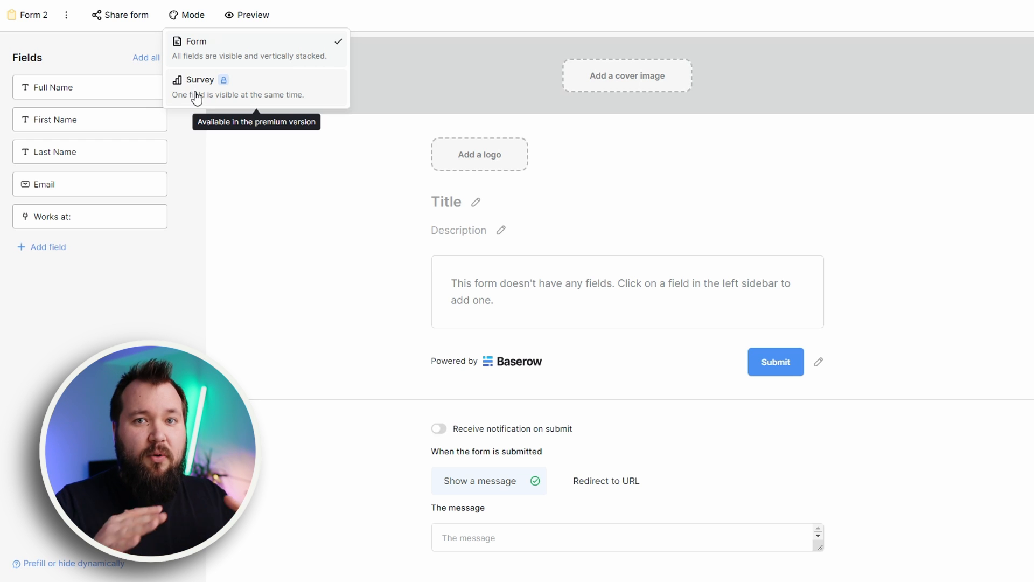
pyautogui.click(180, 111)
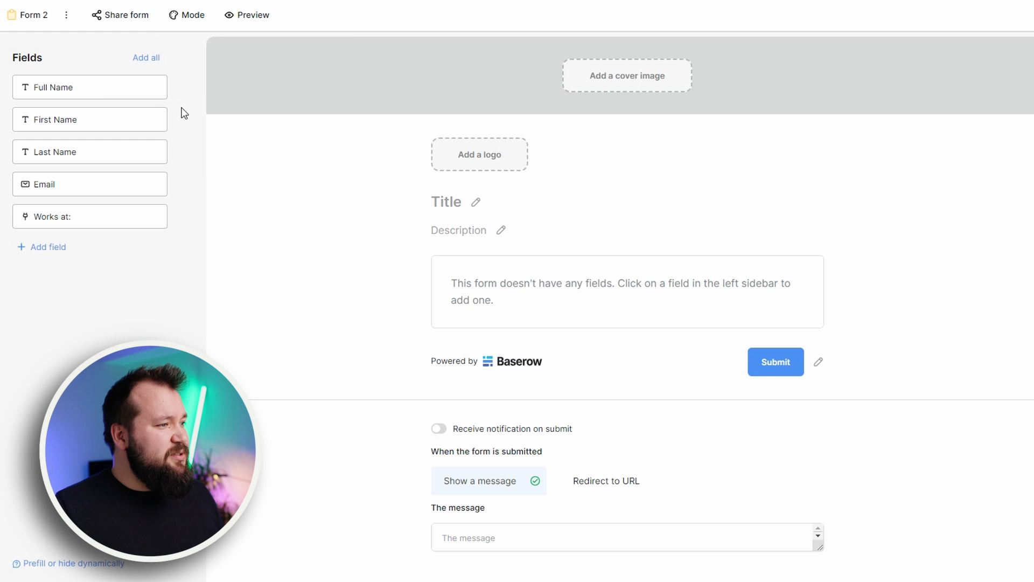
pyautogui.click(102, 90)
pyautogui.click(563, 290)
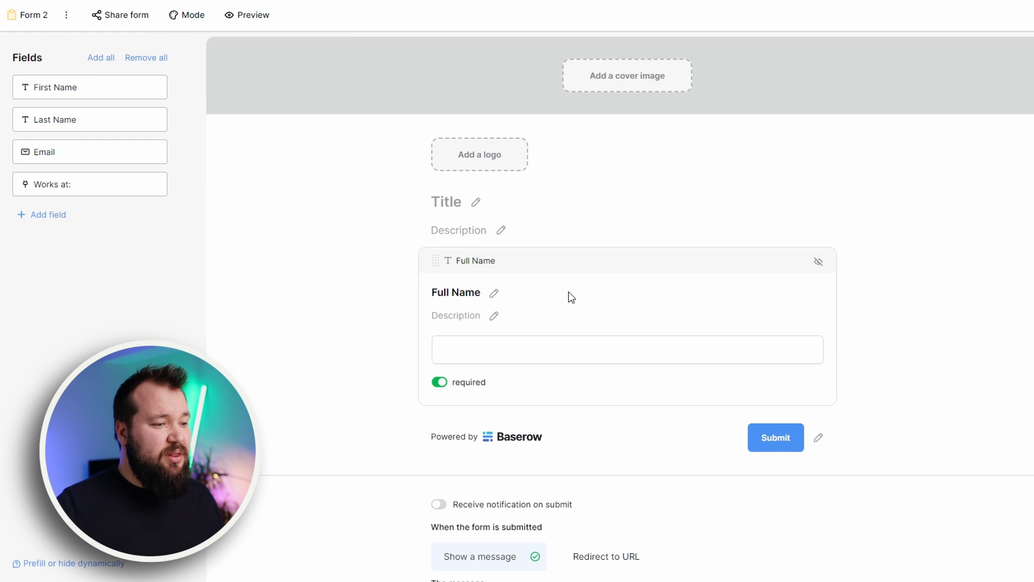
pyautogui.scroll(-1, 574, 305)
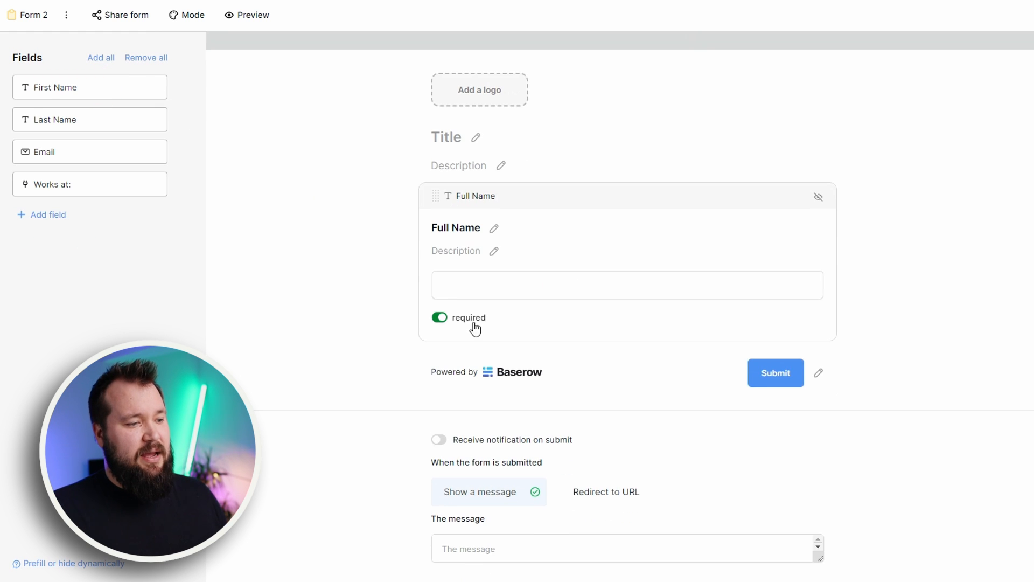
# Step: Add the Last Name field to the form and enable showing it only when conditions are met
pyautogui.click(85, 118)
pyautogui.click(569, 341)
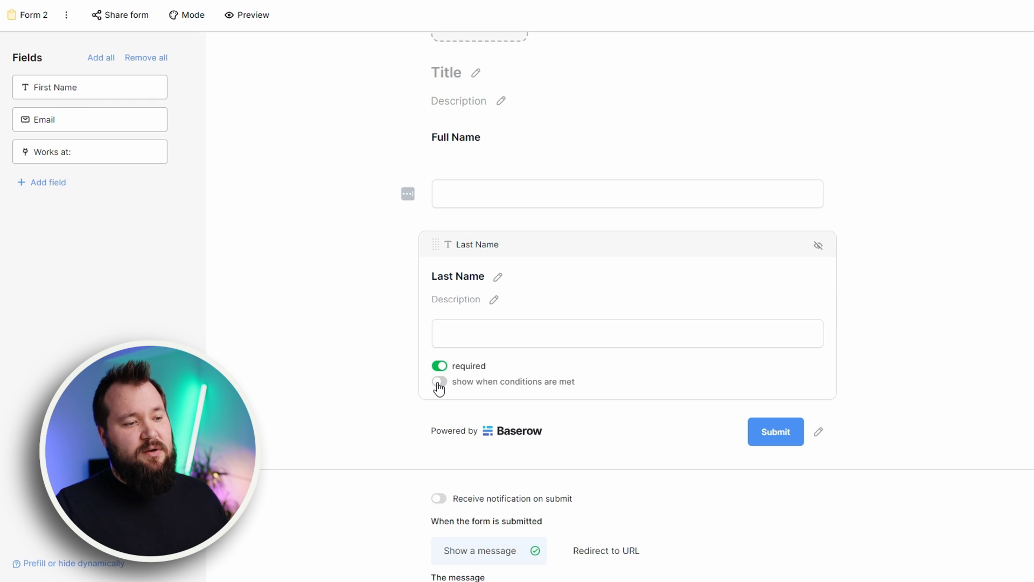
pyautogui.click(439, 382)
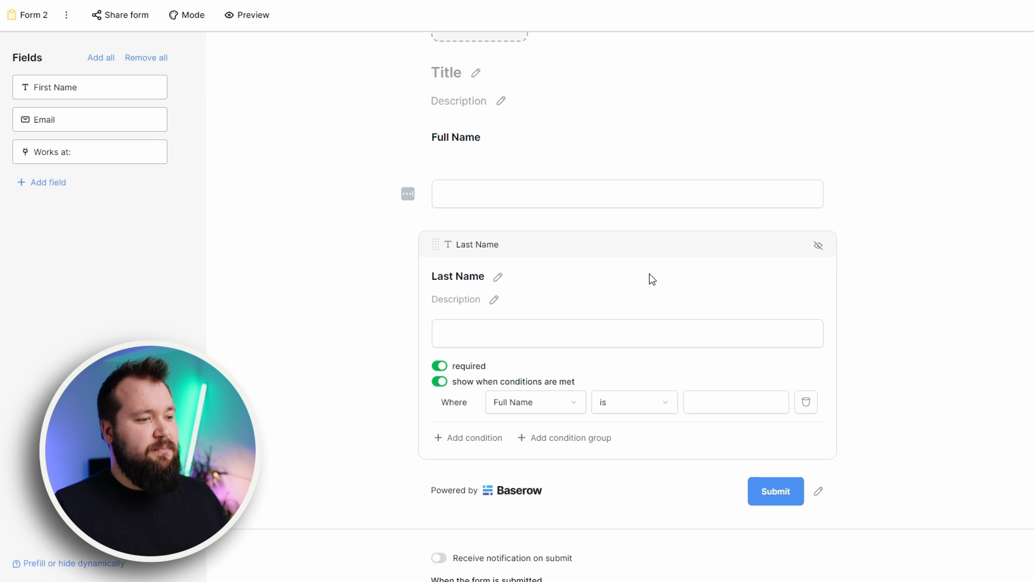
pyautogui.scroll(-3, 652, 279)
pyautogui.scroll(5, 625, 434)
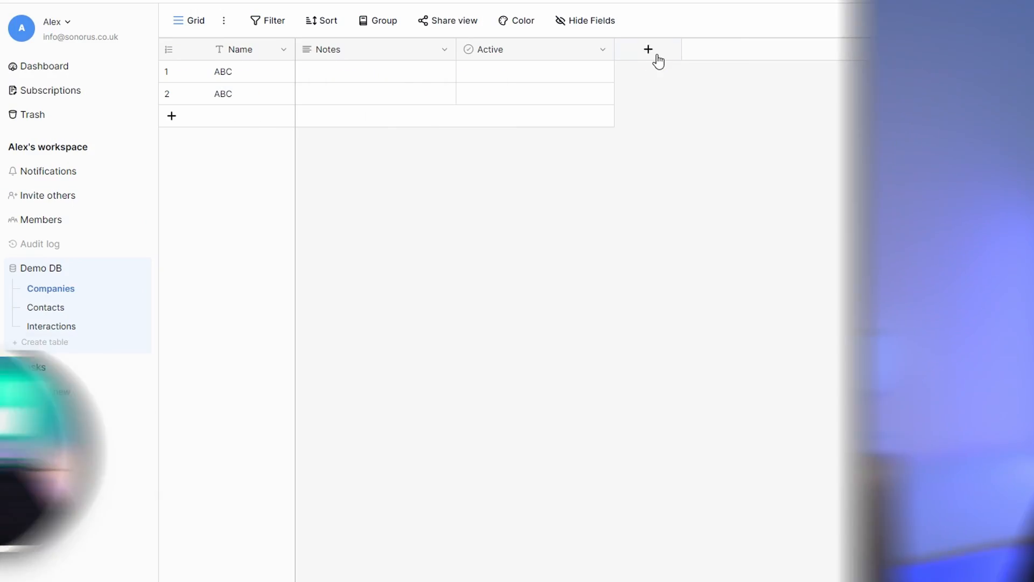
# Step: Start a new field in the Companies table, review the available field types and choose Formula
pyautogui.click(657, 56)
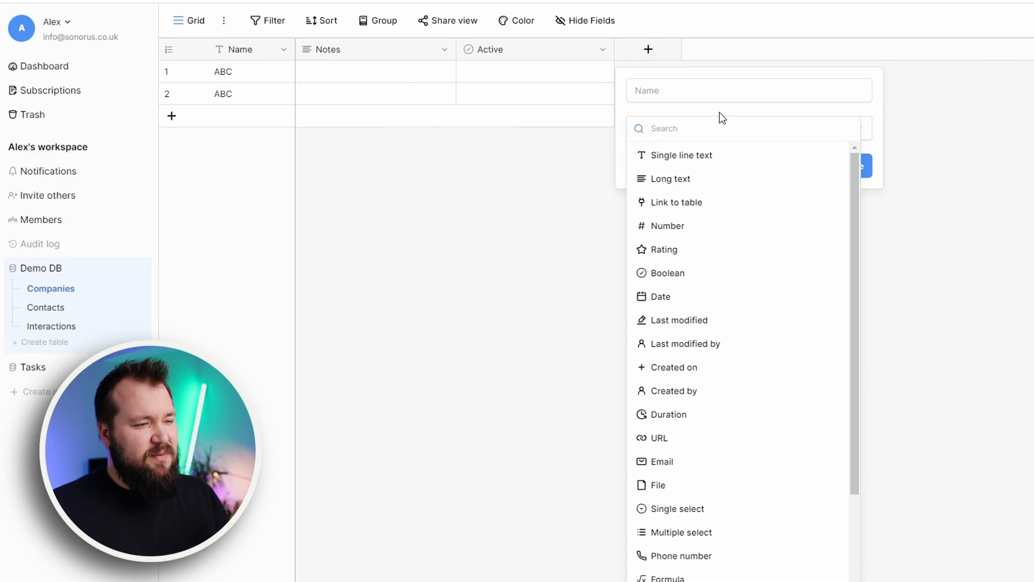
pyautogui.scroll(-1, 733, 216)
pyautogui.scroll(1, 733, 217)
pyautogui.scroll(-3, 734, 218)
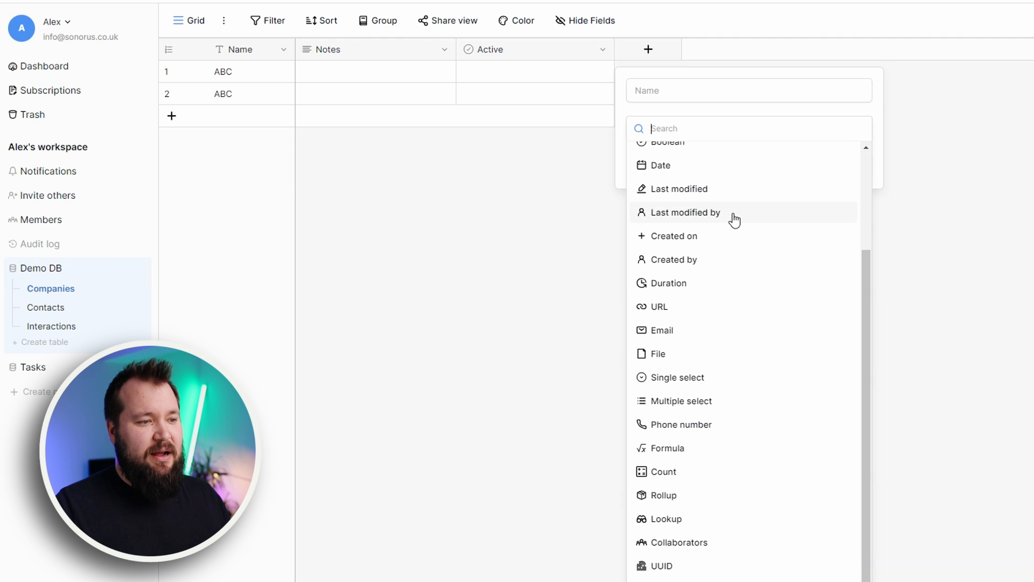
pyautogui.scroll(3, 737, 237)
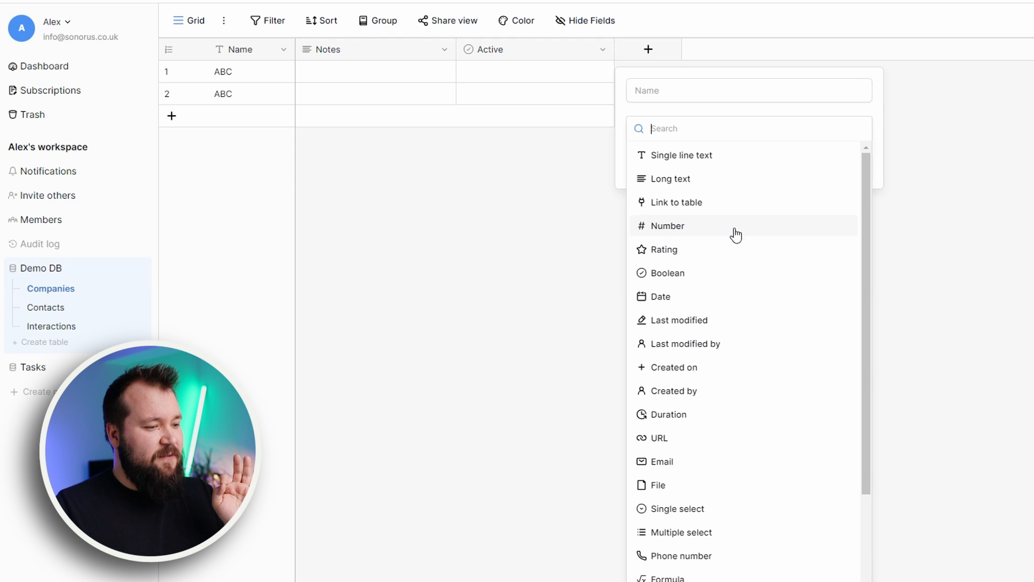
pyautogui.scroll(-3, 735, 248)
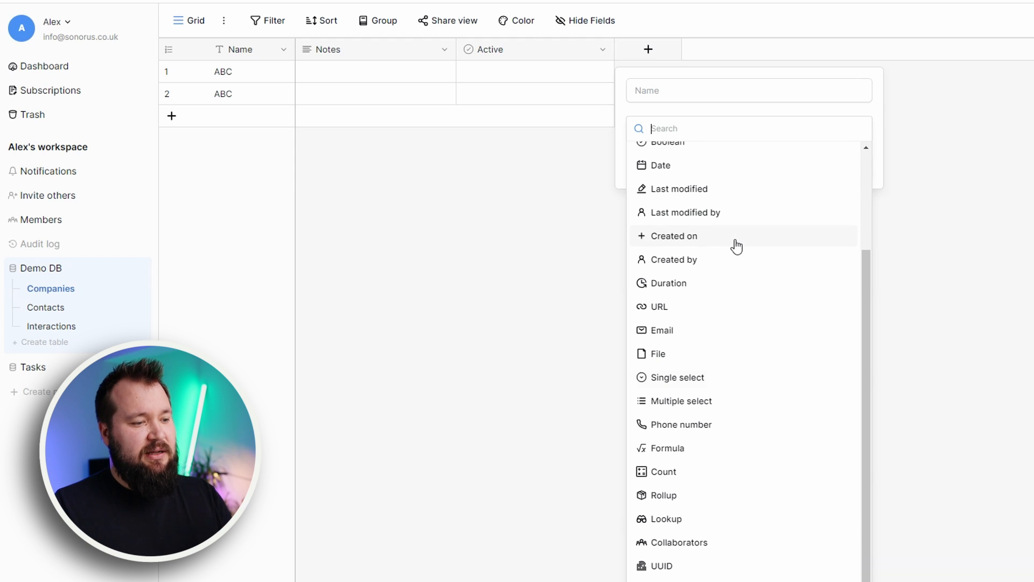
pyautogui.click(702, 453)
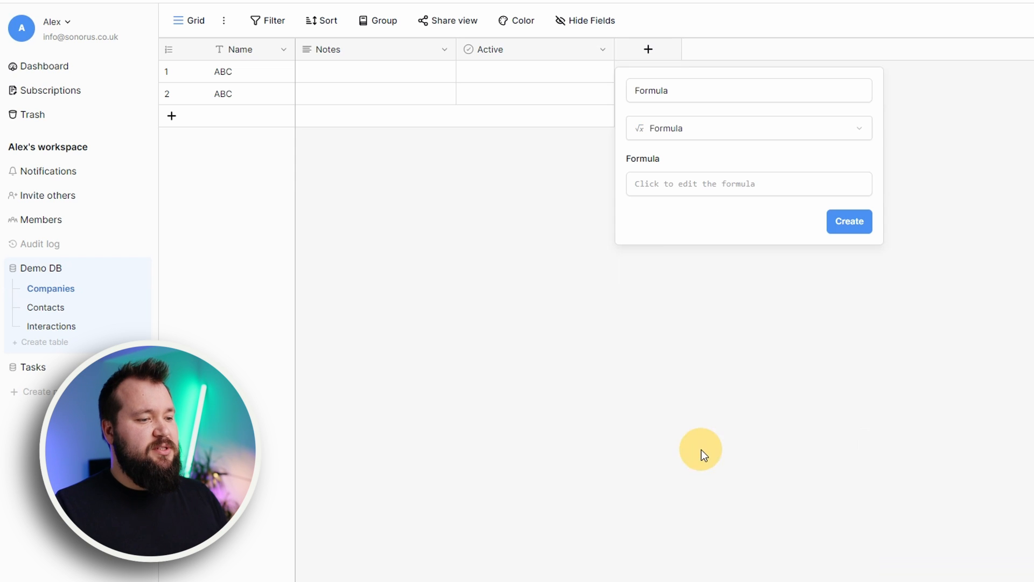
# Step: Open the formula editor and look through the available link, file, text, number and boolean functions with their syntax and examples
pyautogui.click(645, 179)
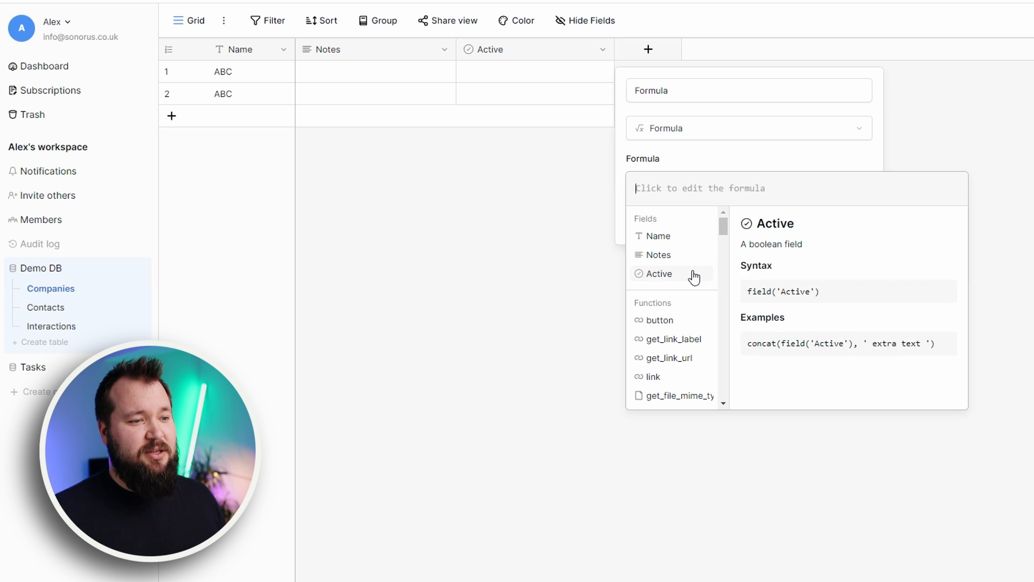
pyautogui.scroll(-3, 688, 295)
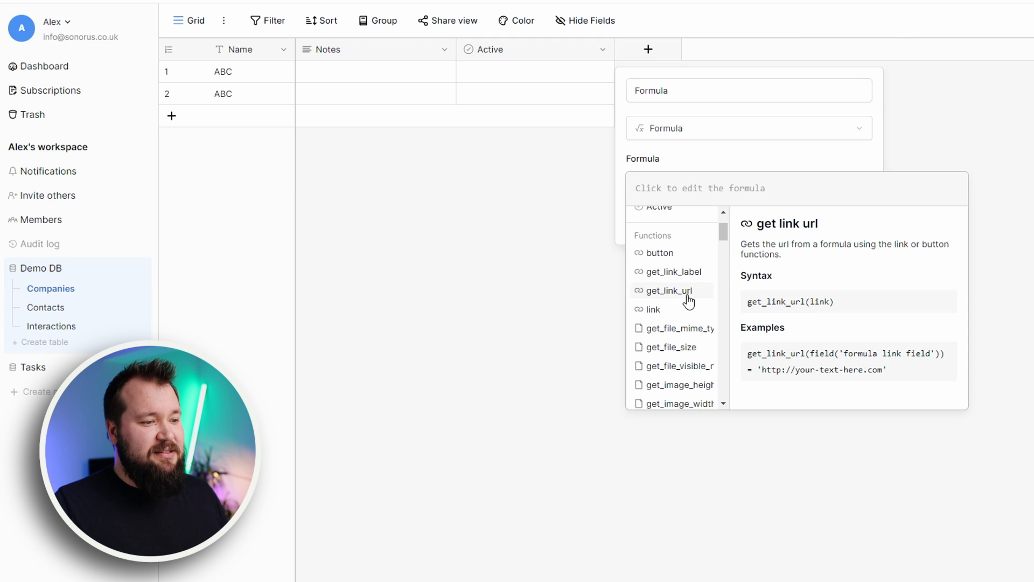
pyautogui.scroll(-3, 688, 298)
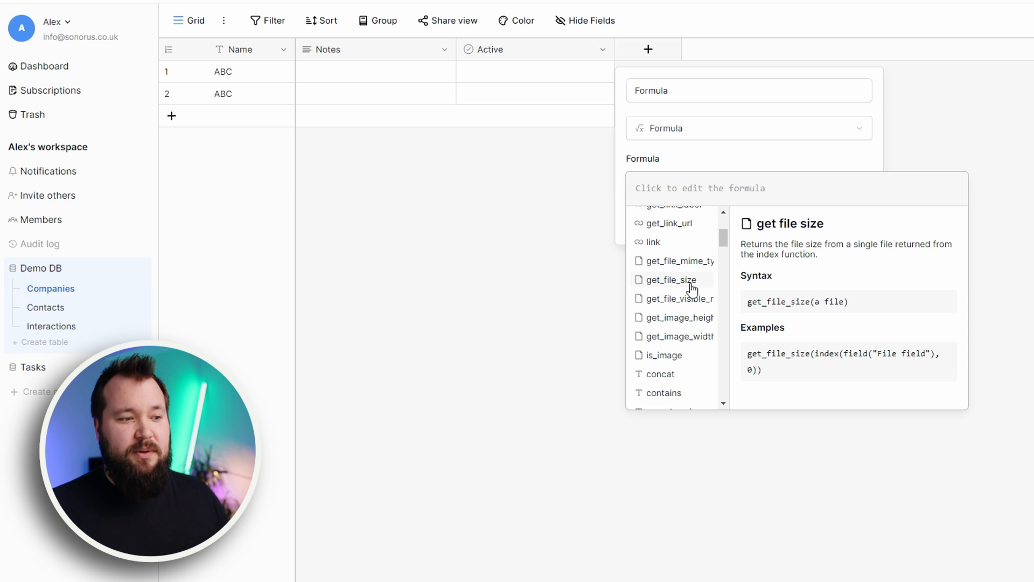
pyautogui.scroll(5, 692, 280)
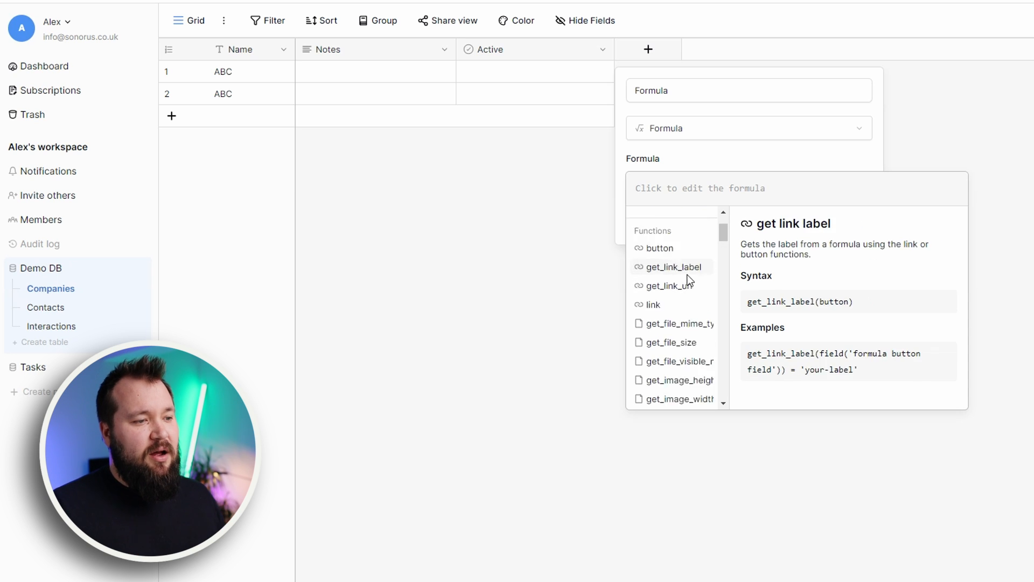
pyautogui.scroll(-1, 686, 303)
pyautogui.scroll(-1, 688, 318)
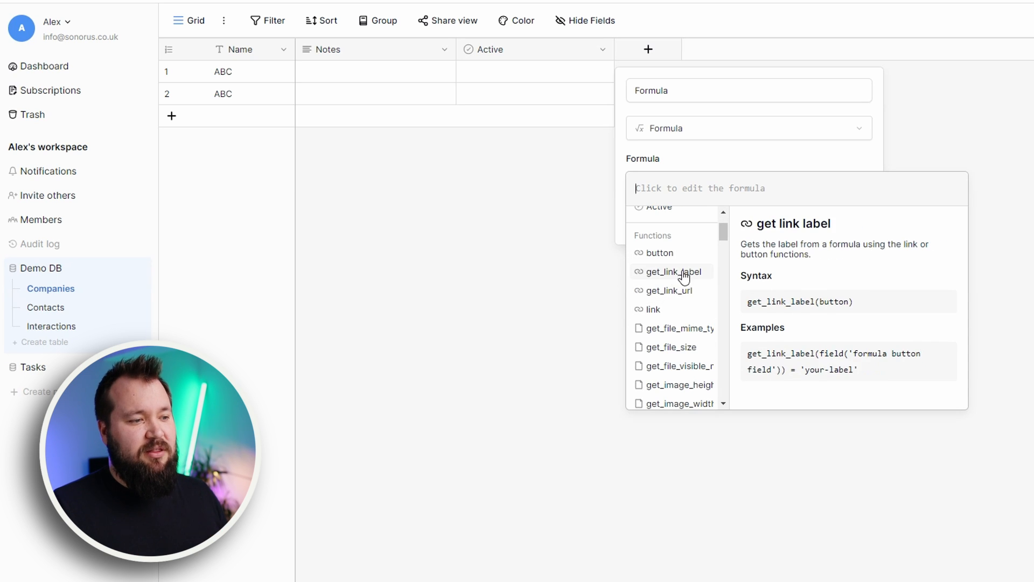
pyautogui.scroll(-3, 681, 334)
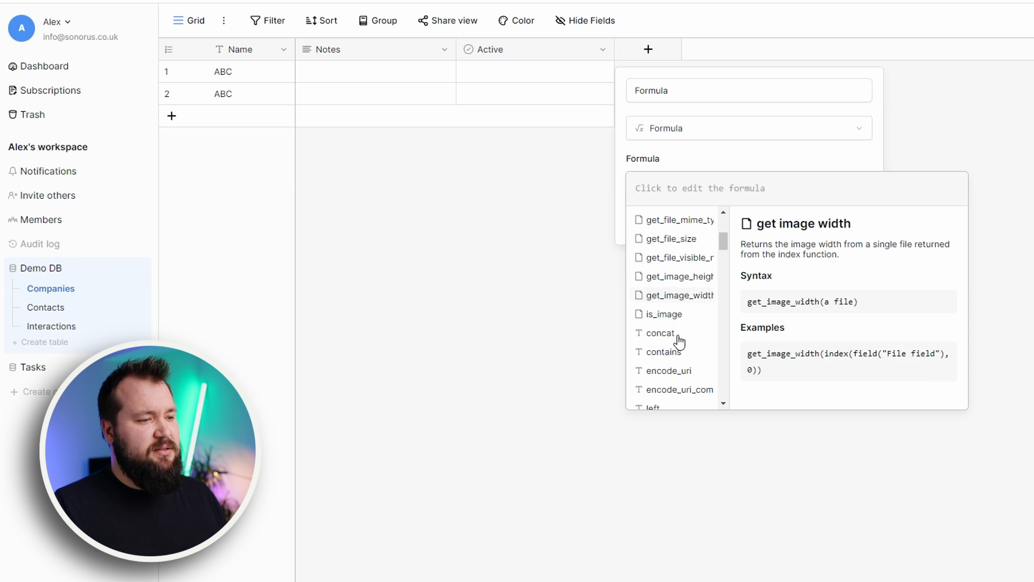
pyautogui.scroll(2, 663, 291)
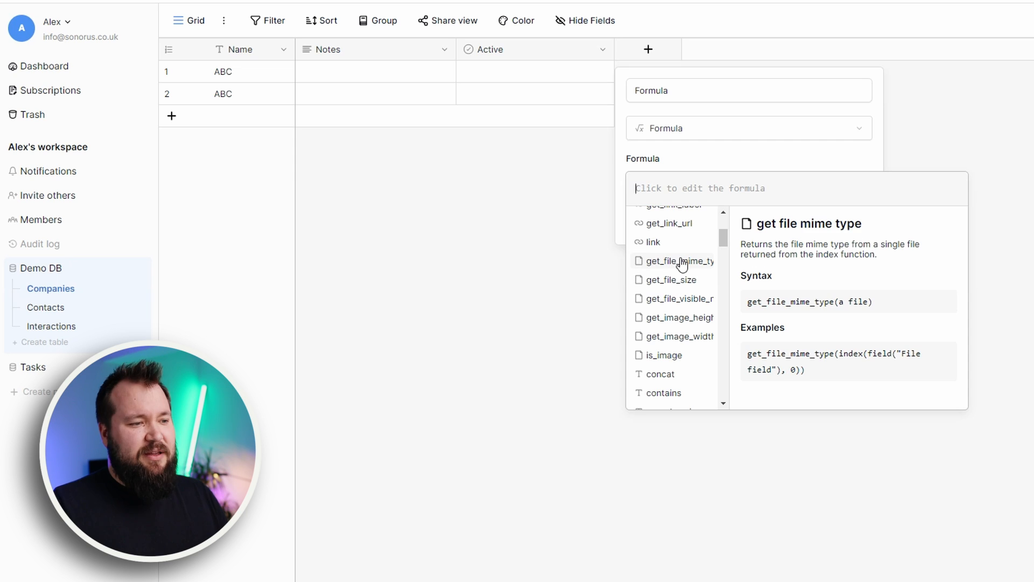
pyautogui.scroll(-5, 682, 281)
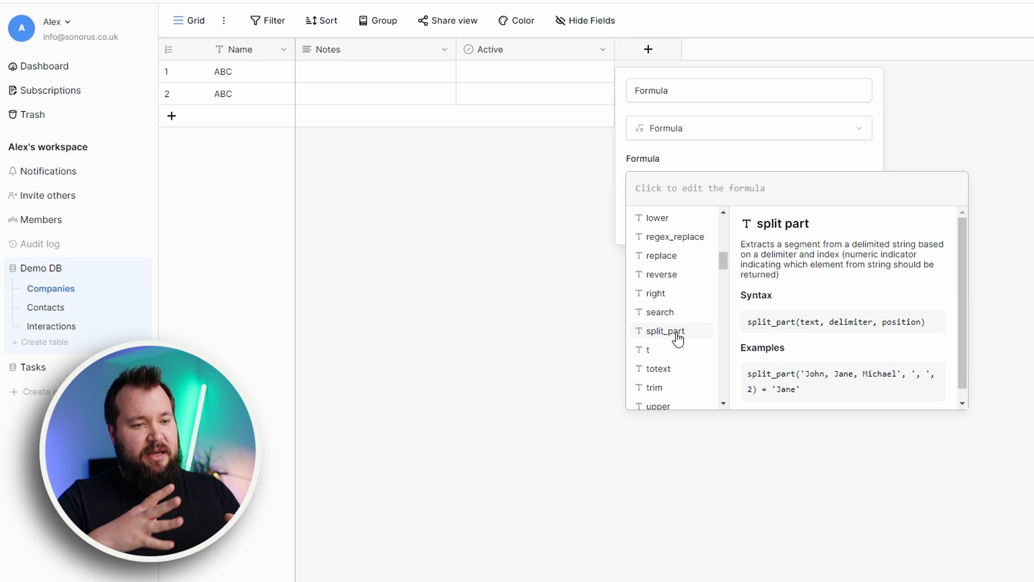
pyautogui.scroll(-1, 812, 360)
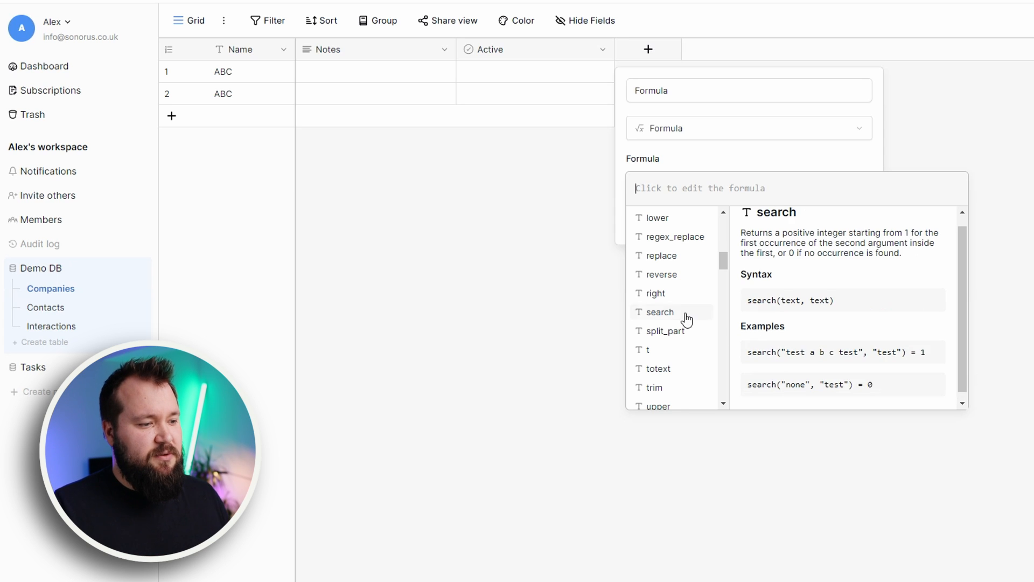
pyautogui.scroll(-3, 688, 316)
pyautogui.scroll(-3, 694, 306)
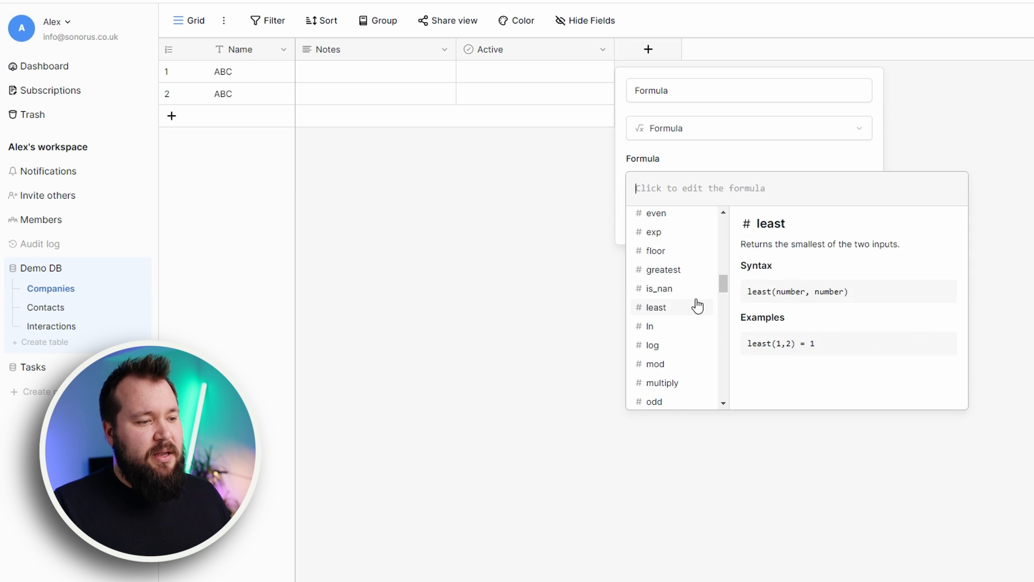
pyautogui.scroll(-3, 691, 333)
pyautogui.scroll(-2, 692, 336)
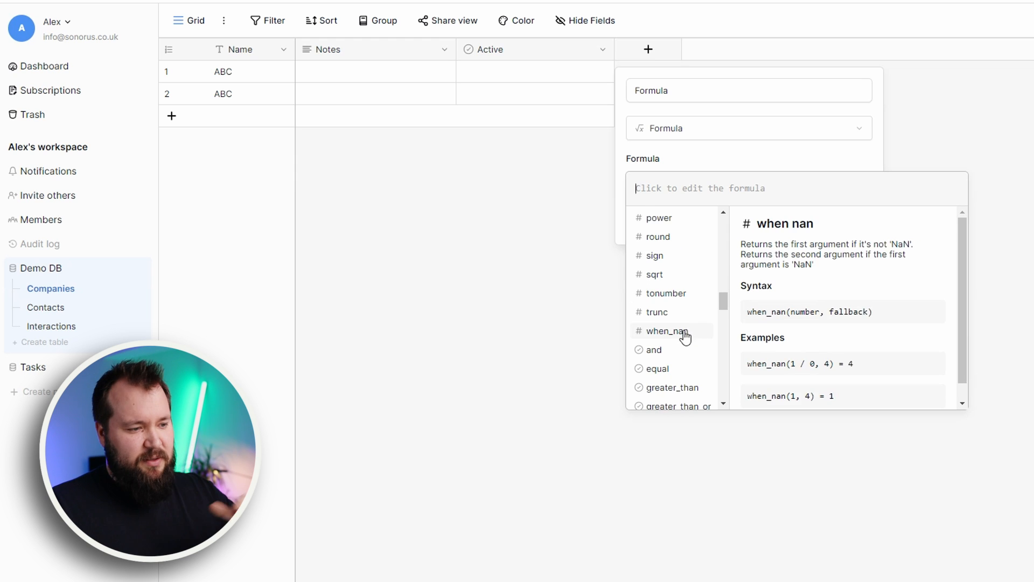
pyautogui.scroll(-3, 694, 315)
pyautogui.scroll(-3, 695, 322)
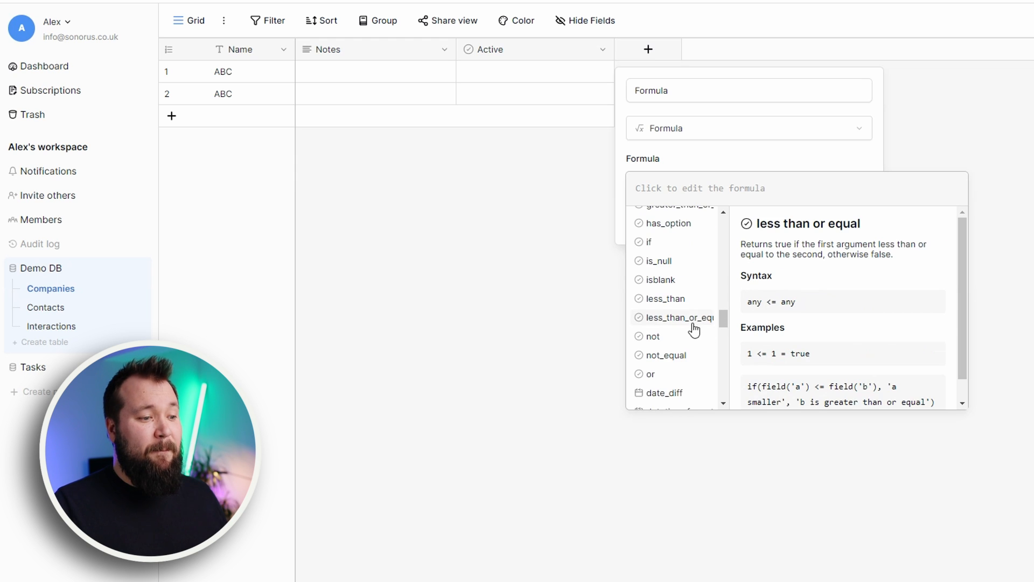